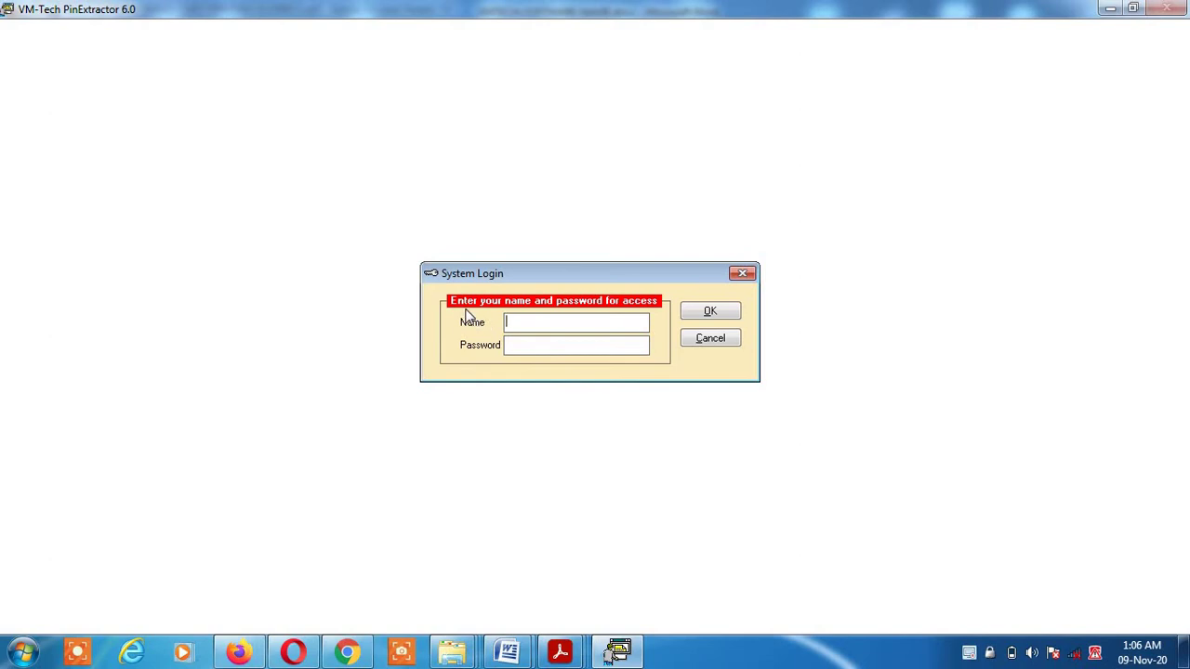
Step: Enter ADMIN as the user name on the System Login prompt, leaving the password blank
click(558, 318)
text(ADMIN)
Step: Log in, view and dismiss the Help > About information, then bring up File > Setup
click(710, 312)
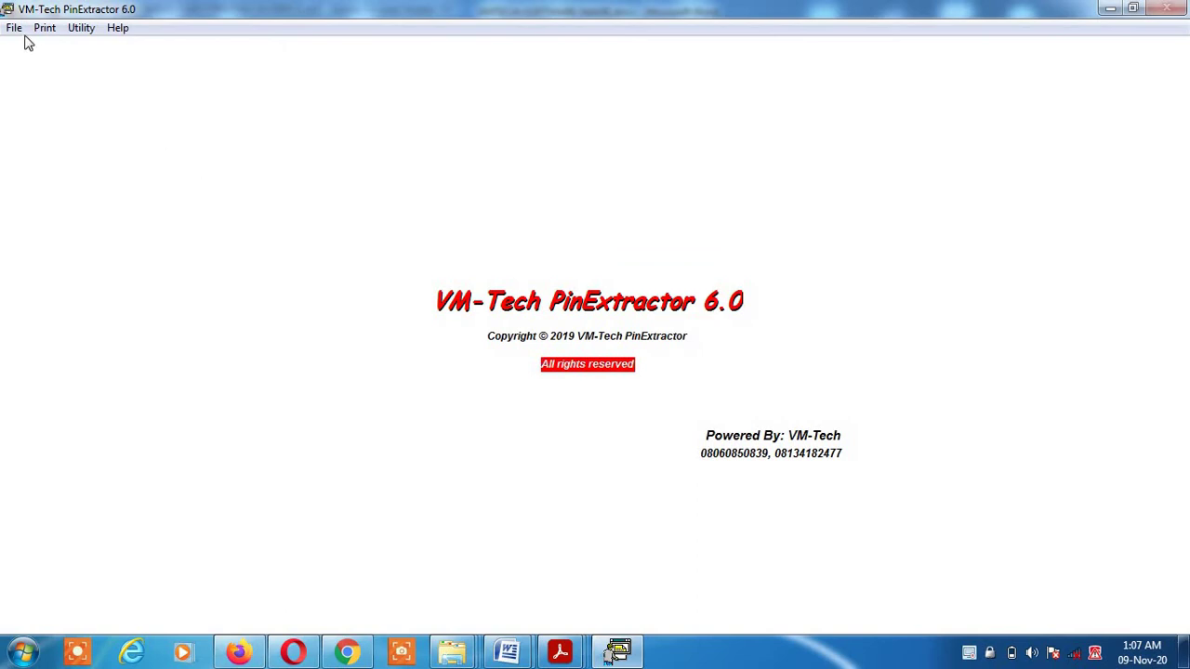
click(118, 30)
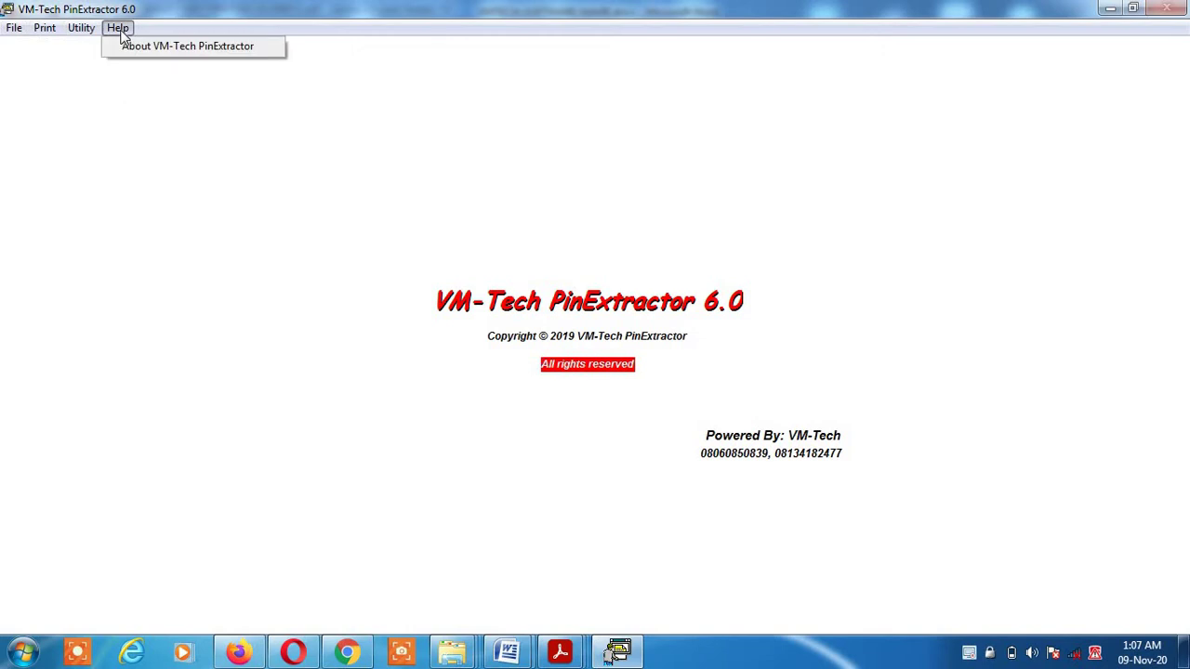
click(213, 47)
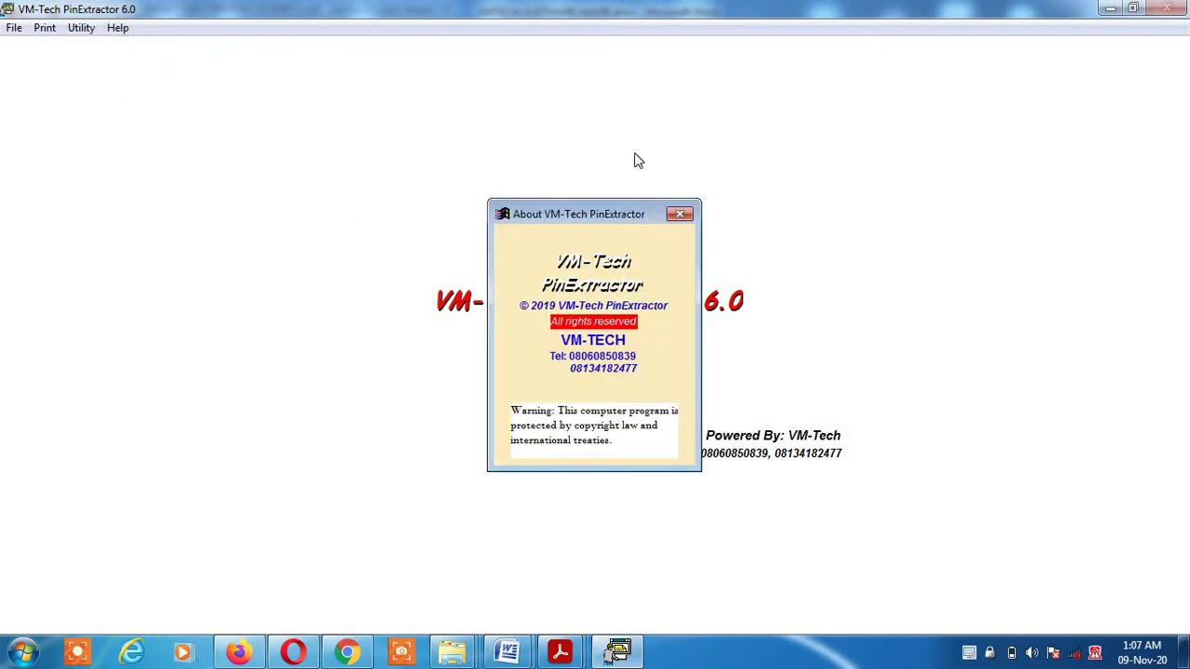
click(678, 221)
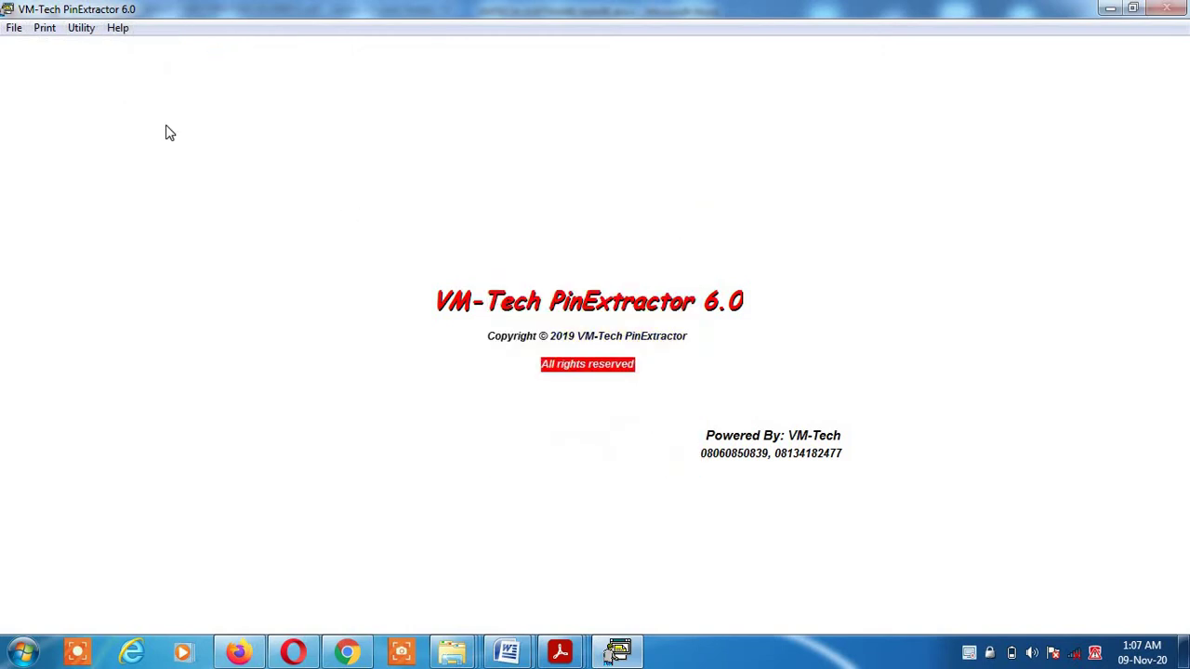
click(13, 29)
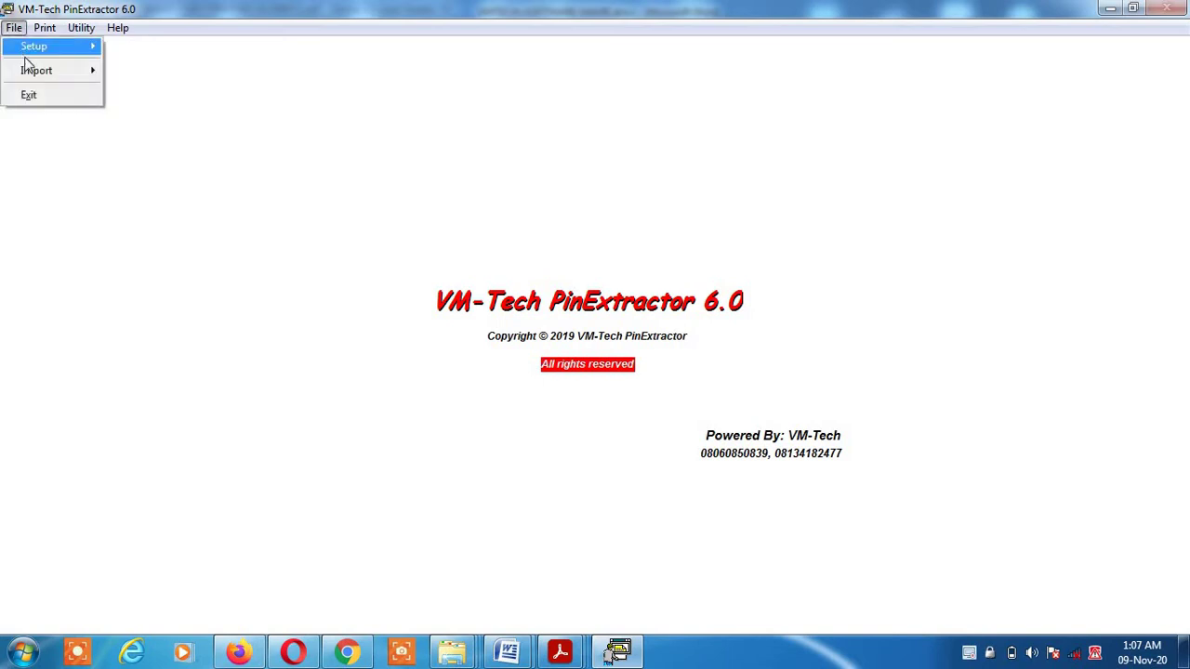
mouse_move(96, 52)
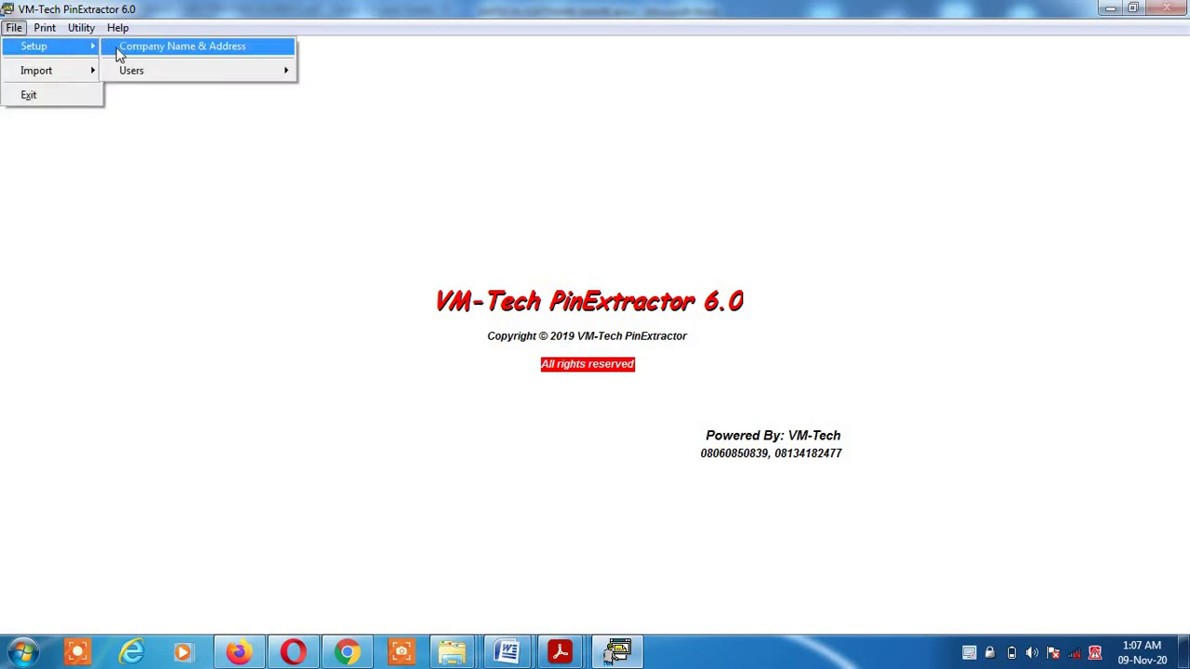
Step: Save VICTOR COMMUNICATION as the company name in Company Name & Address setup
click(262, 58)
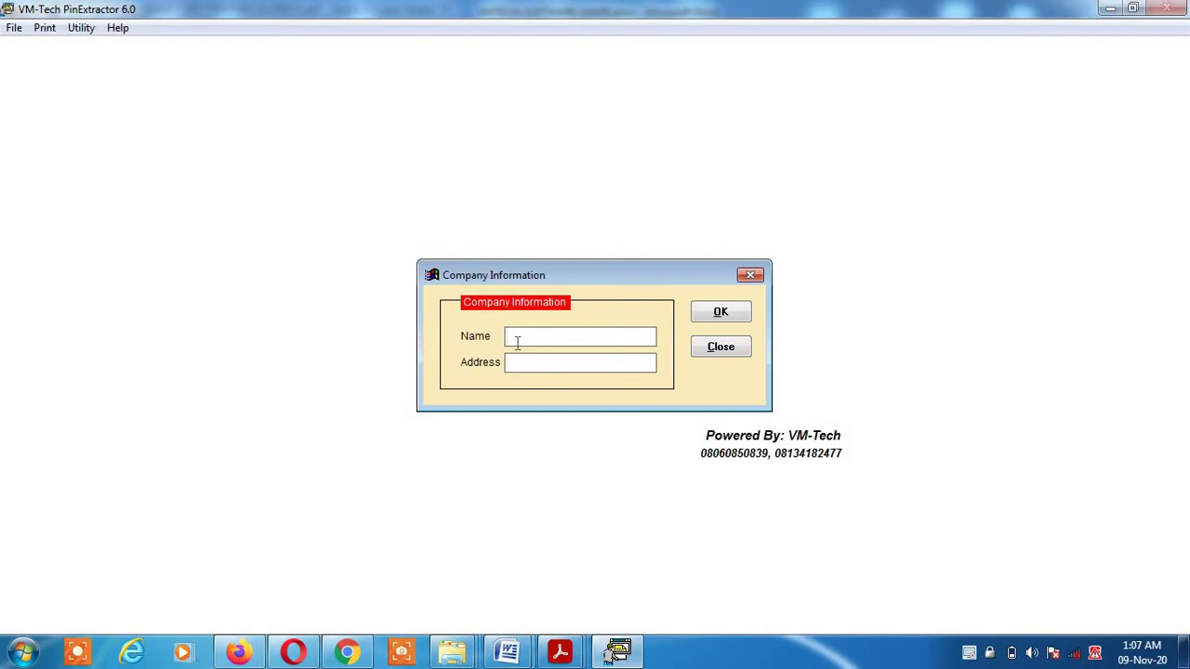
text(VIC)
text(TOR)
text( O)
text(OMM)
text(U)
key(BackSpace)
text(UNICATION)
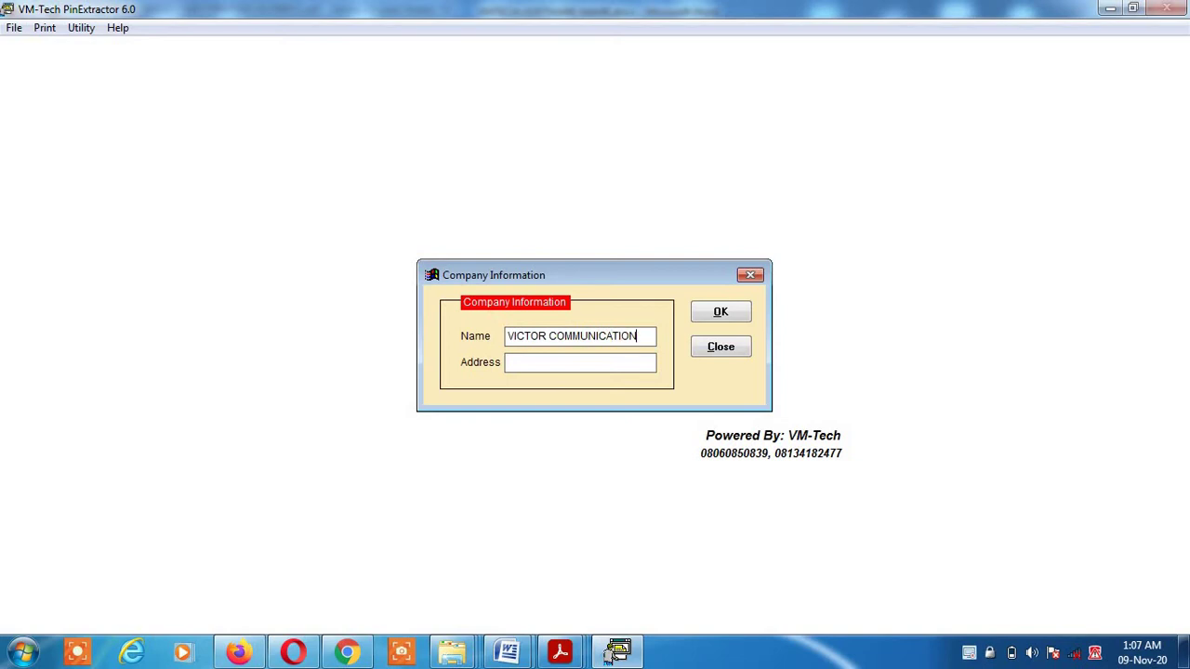
click(728, 313)
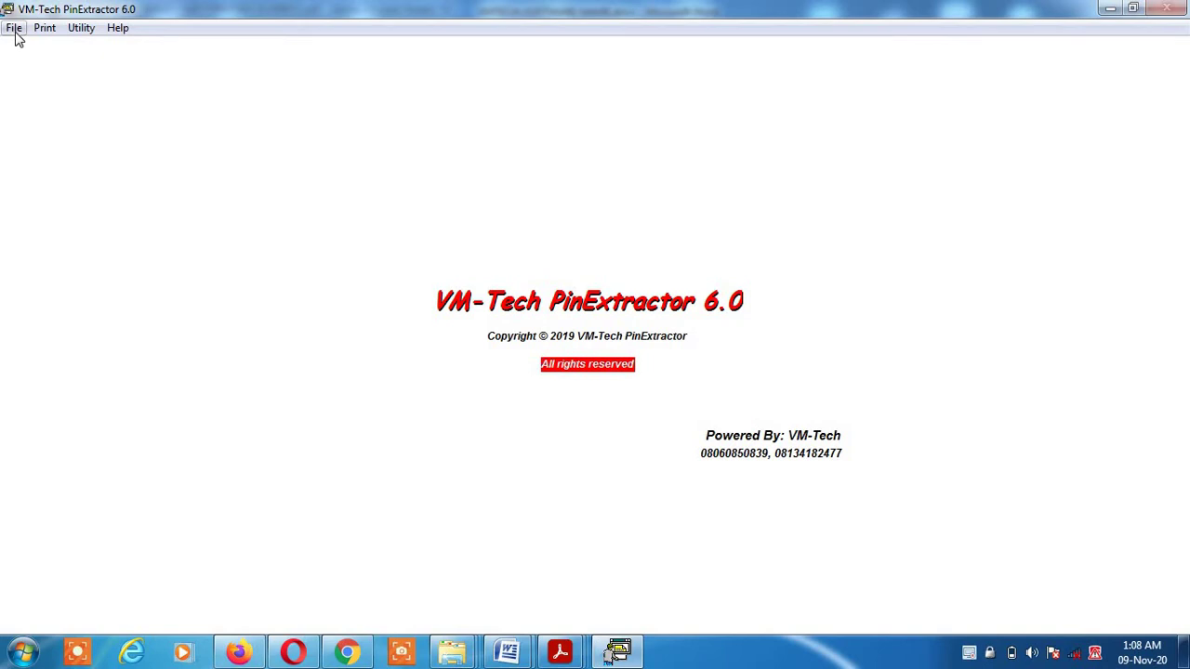
Step: Start an MTN - 17 Digit PIN import with reference number MTN
click(16, 33)
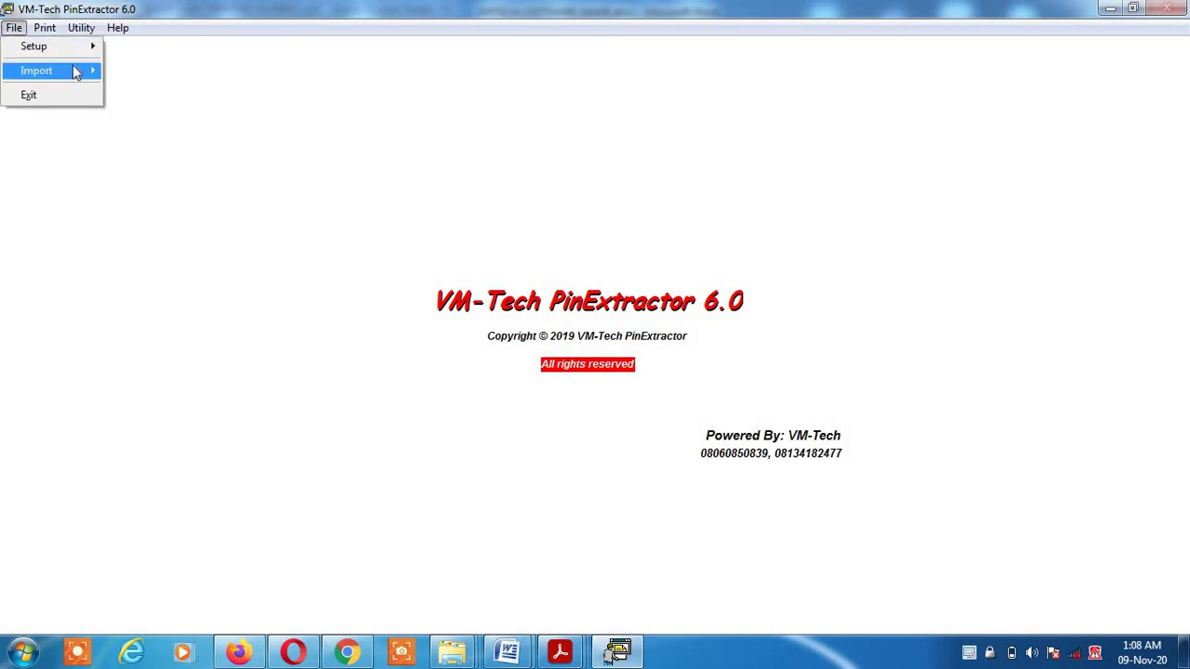
mouse_move(78, 74)
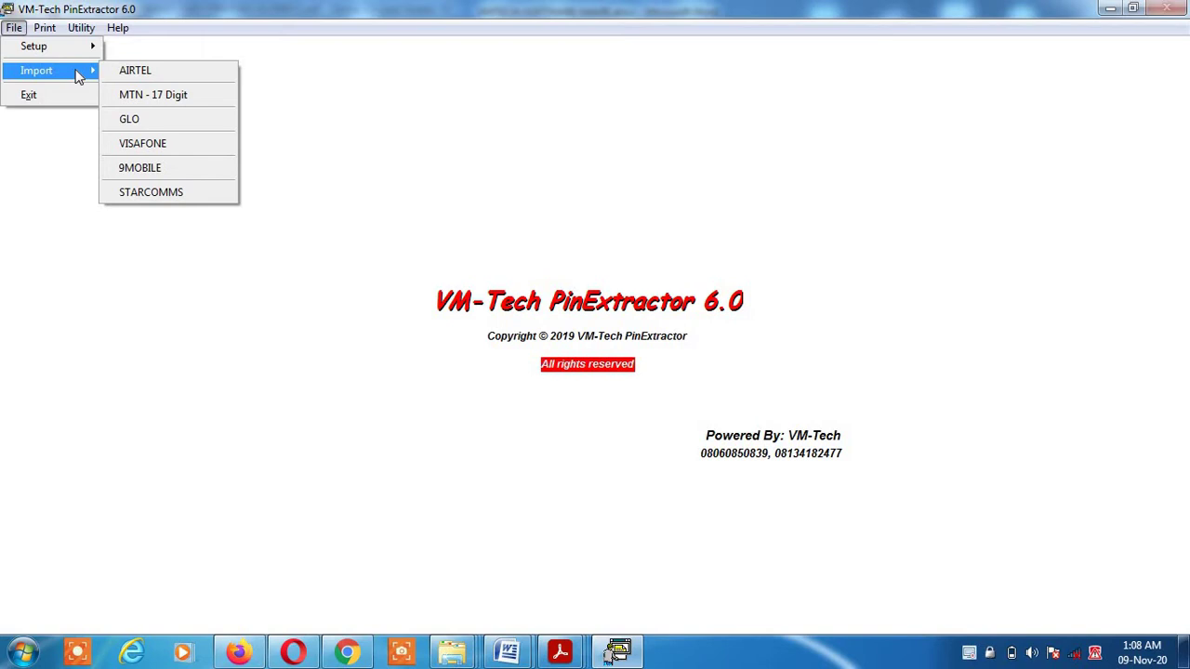
click(206, 103)
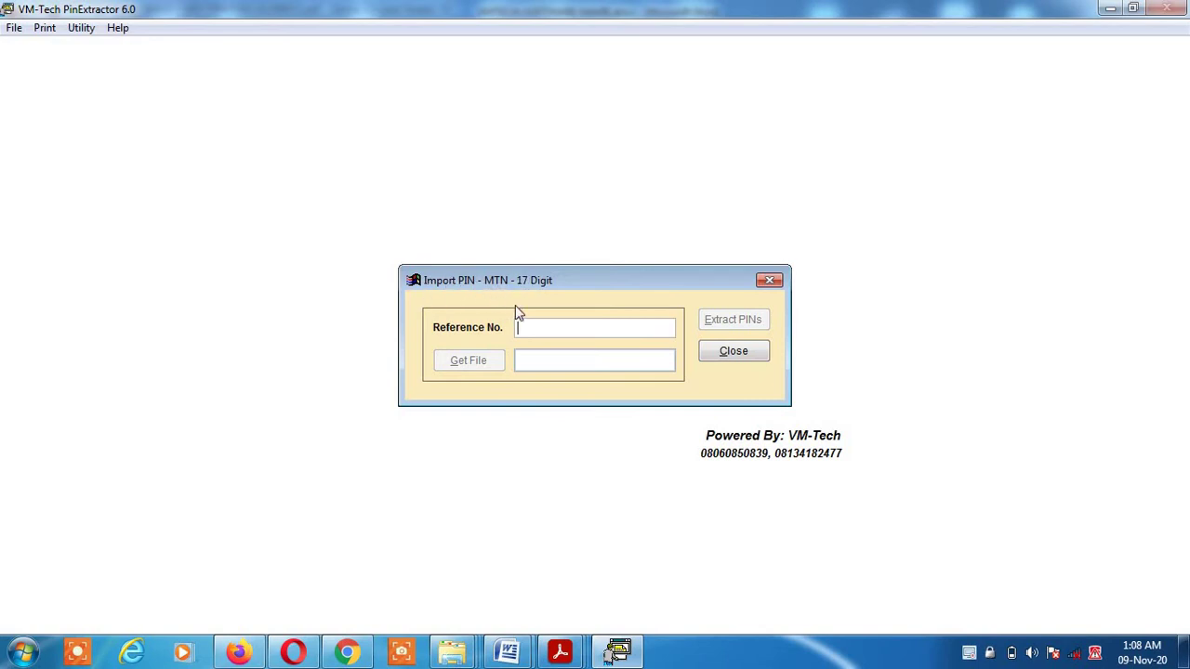
click(535, 328)
text(MTN)
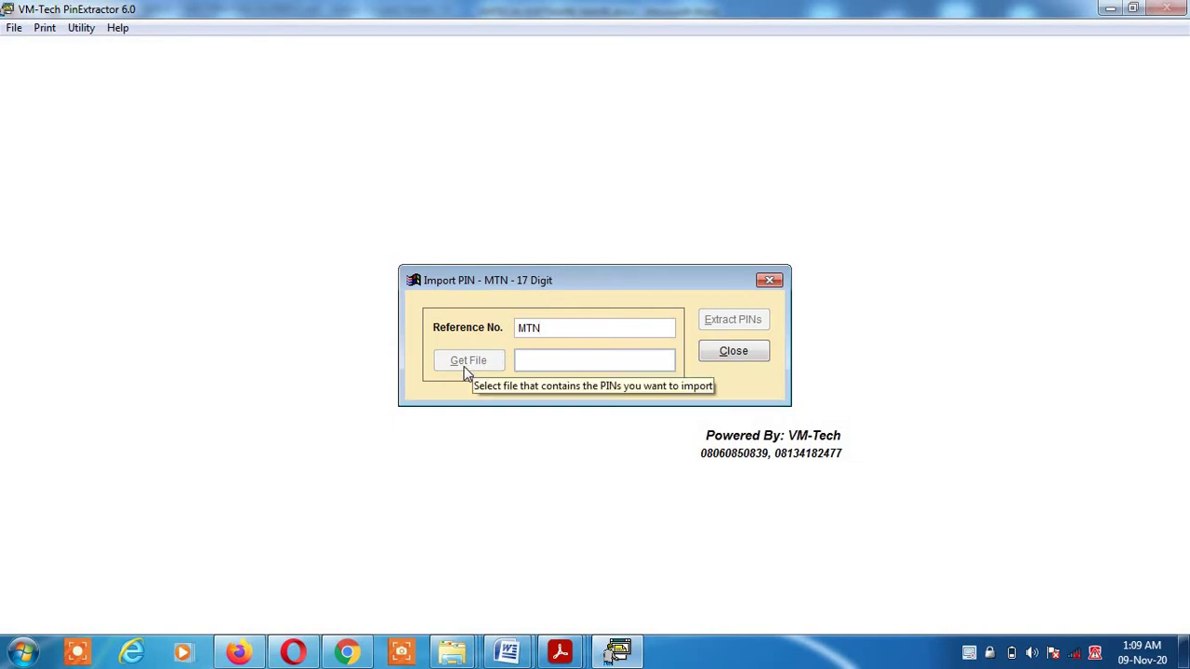
Step: Load USED-FRI-MTN#100-1000PCS.txt from C:\SAMPLE-PIN as the import file
click(465, 367)
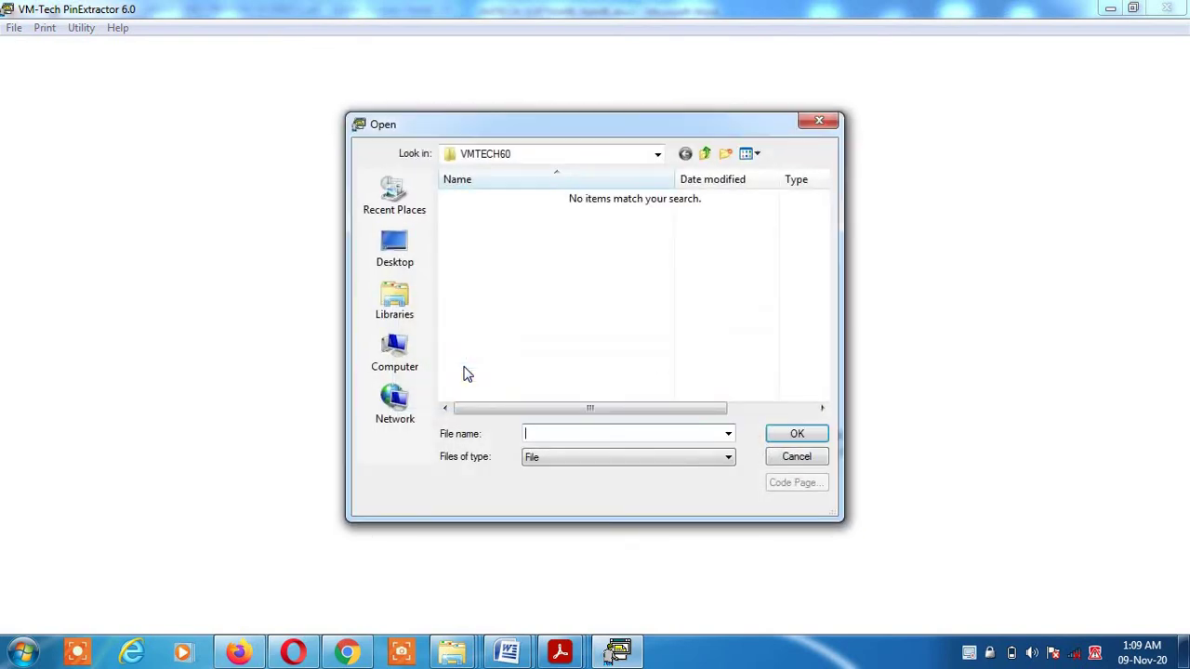
click(394, 354)
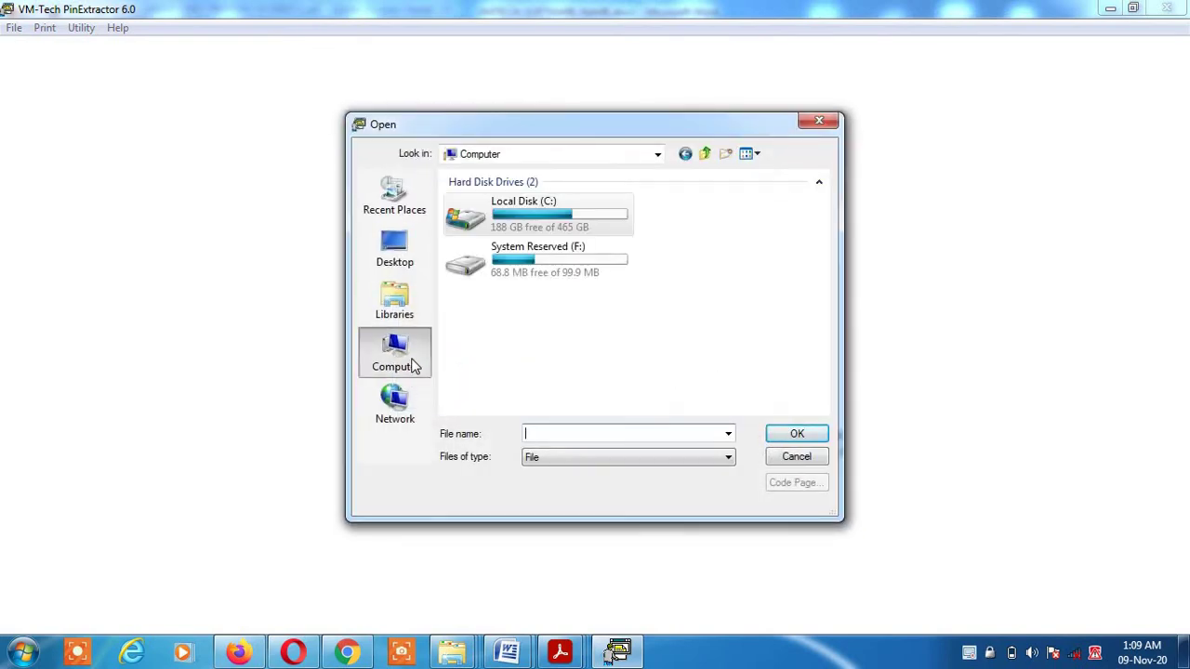
double_click(510, 220)
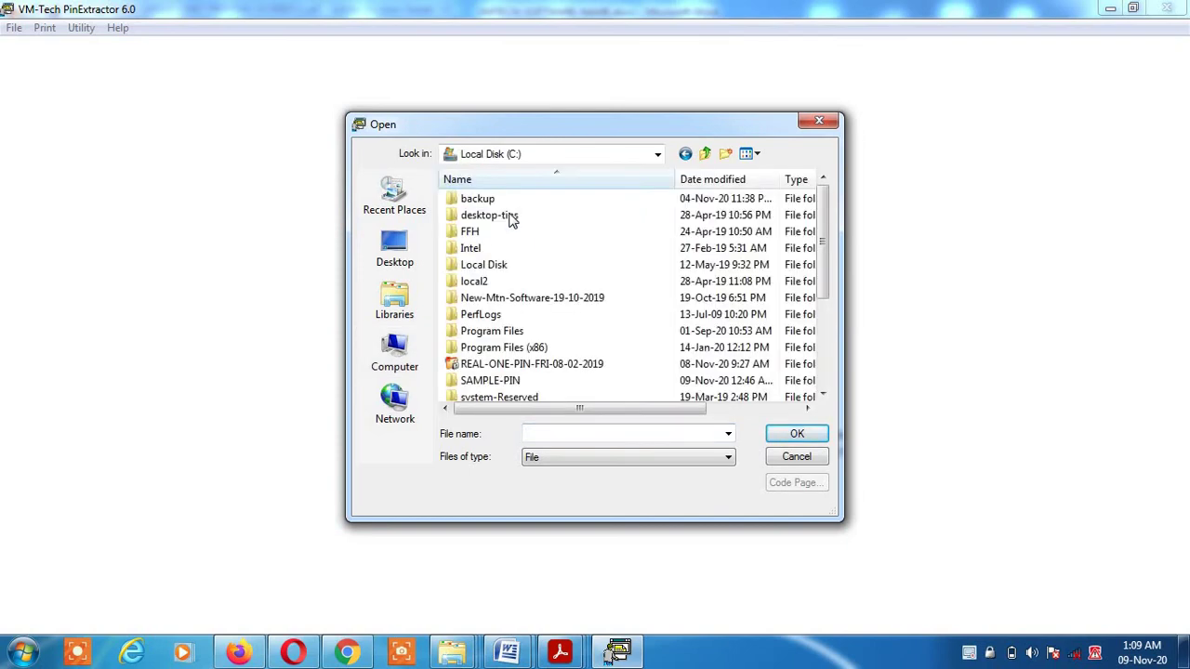
click(509, 387)
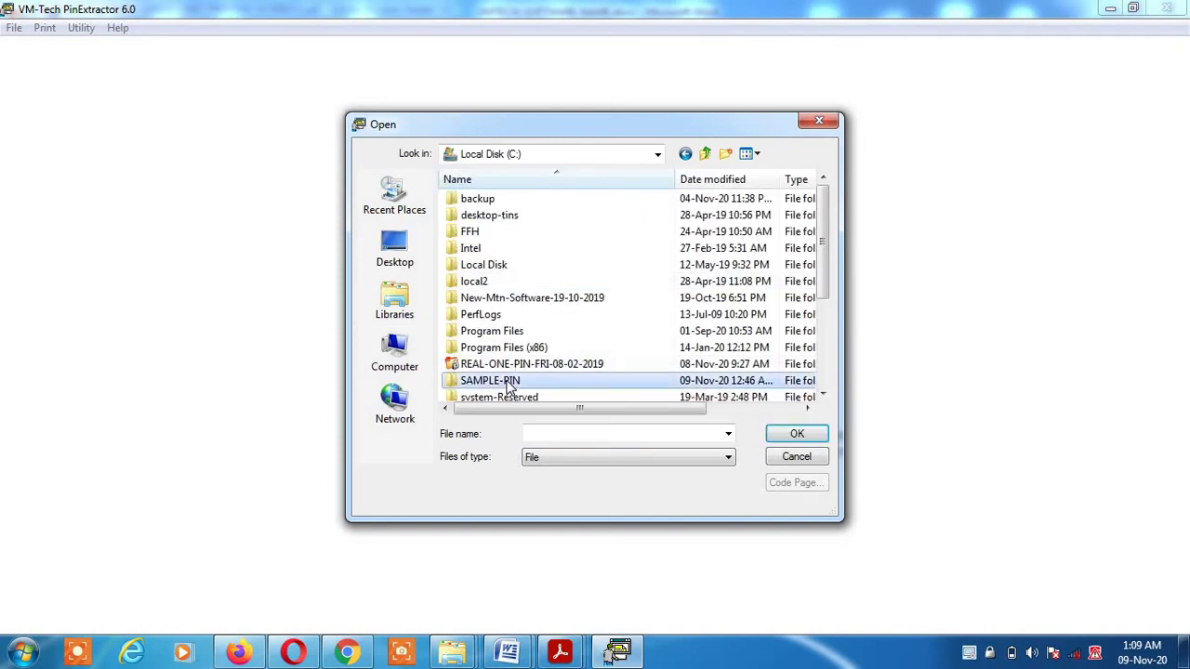
double_click(509, 386)
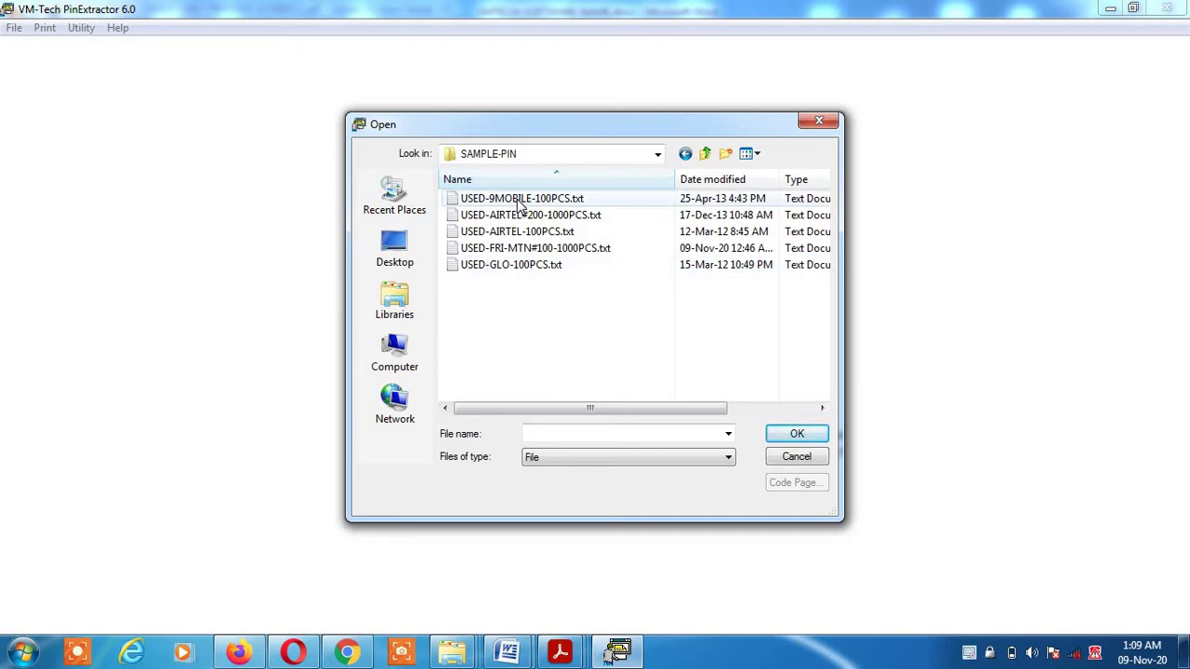
click(572, 255)
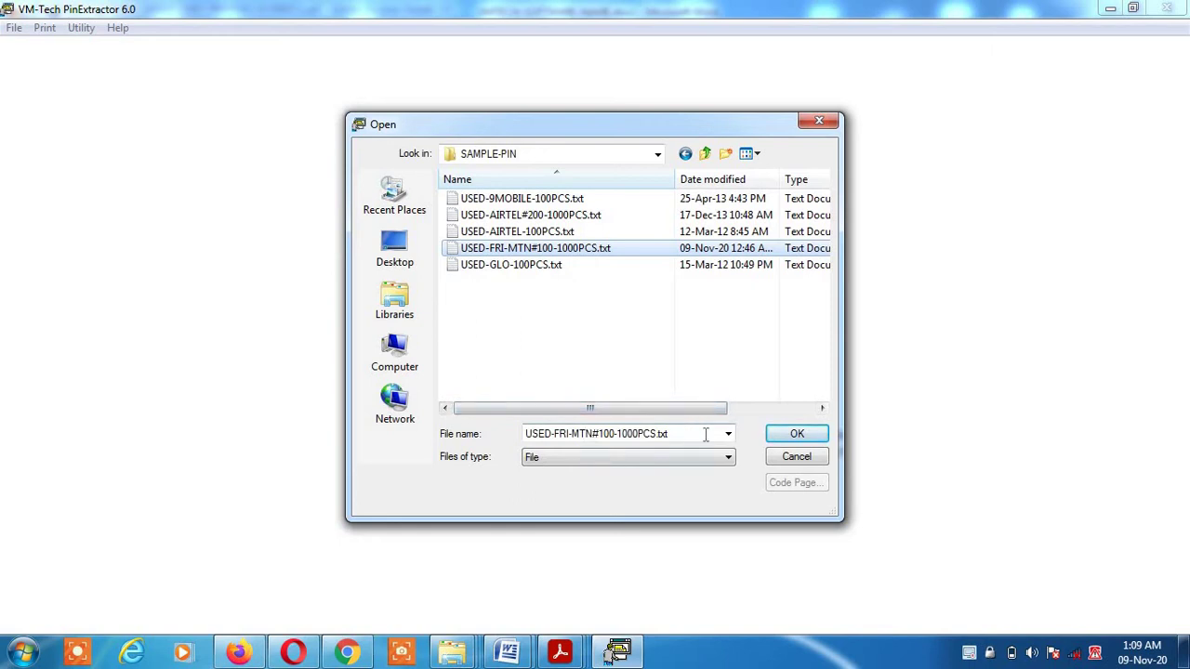
click(797, 434)
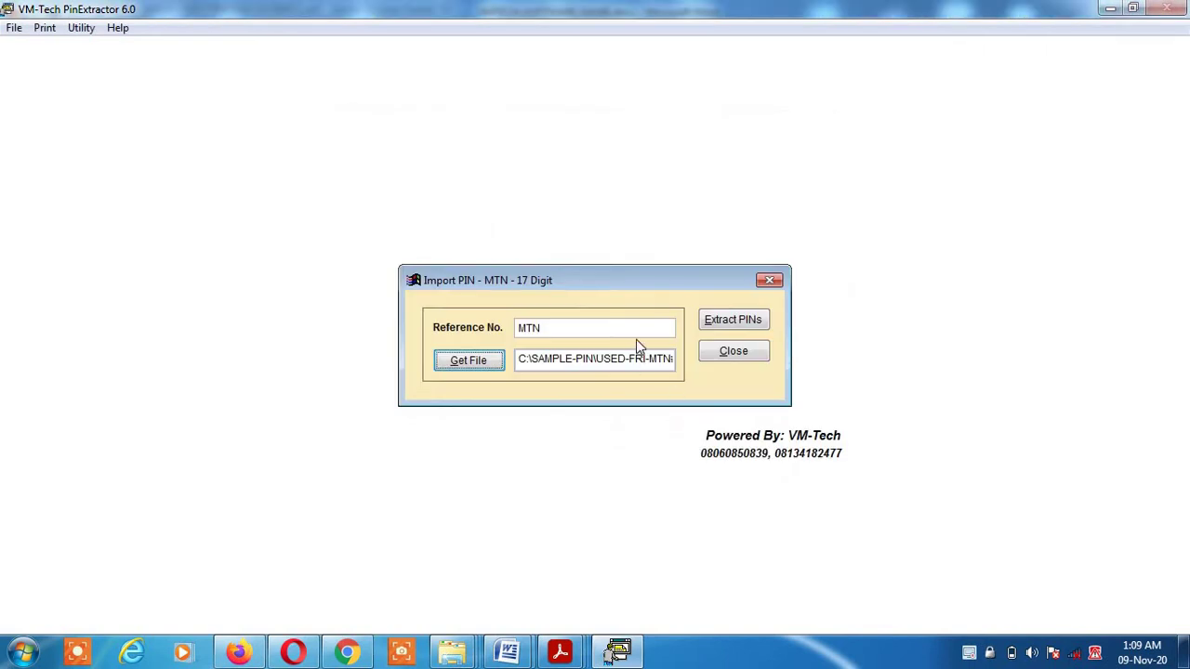
Step: Extract all 1000 PINs from the MTN file and acknowledge the completion message
click(734, 321)
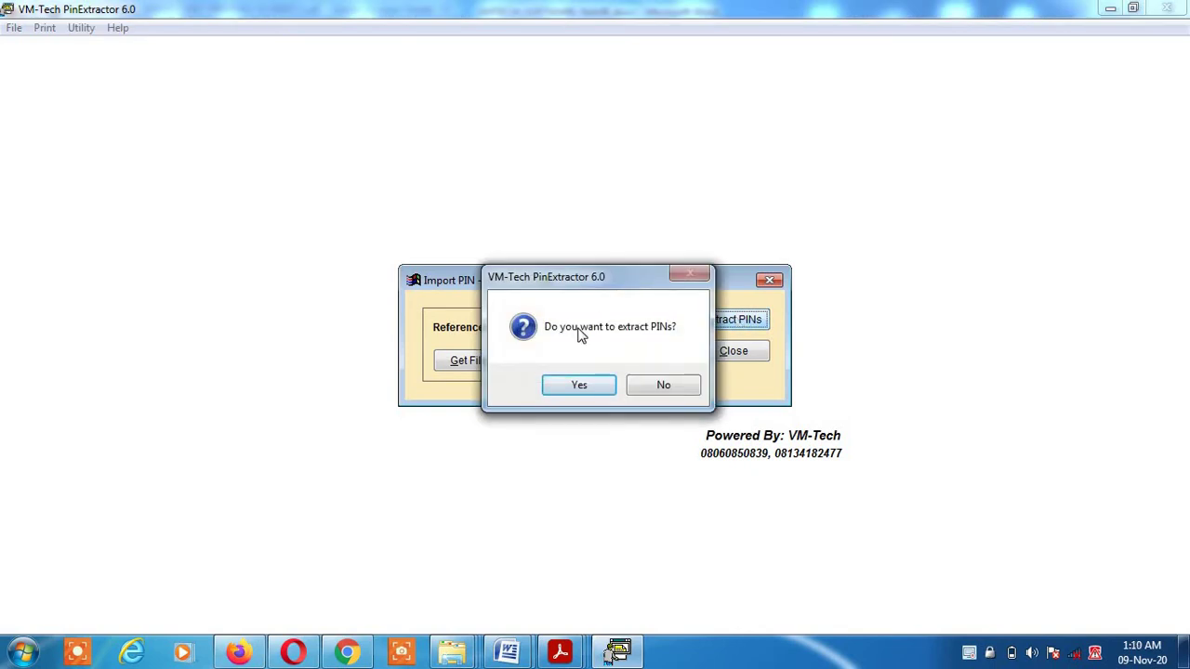
click(582, 388)
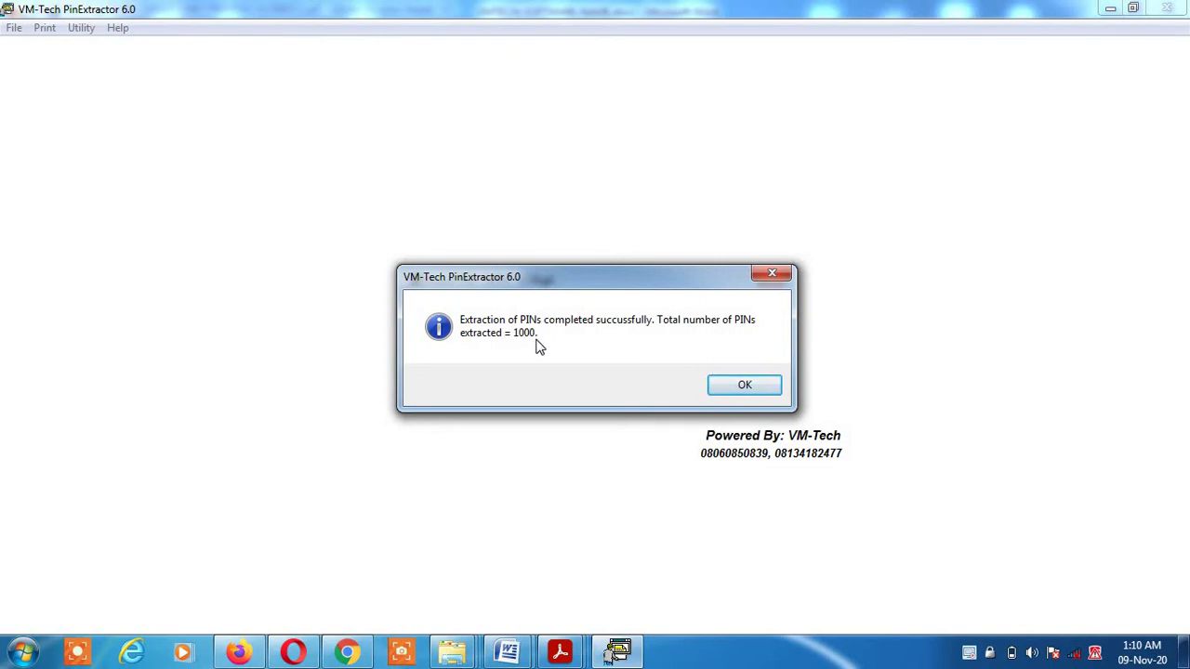
click(764, 387)
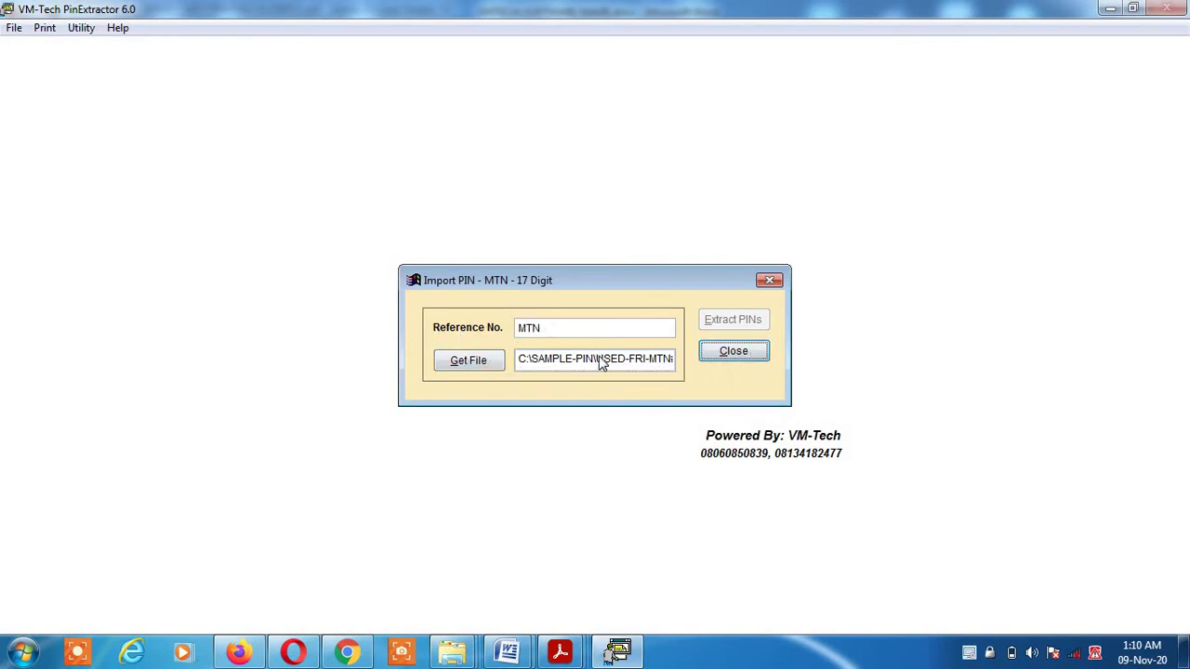
Step: Close the import window and bring up the Print Voucher settings for MTN - 17 Digit
click(743, 353)
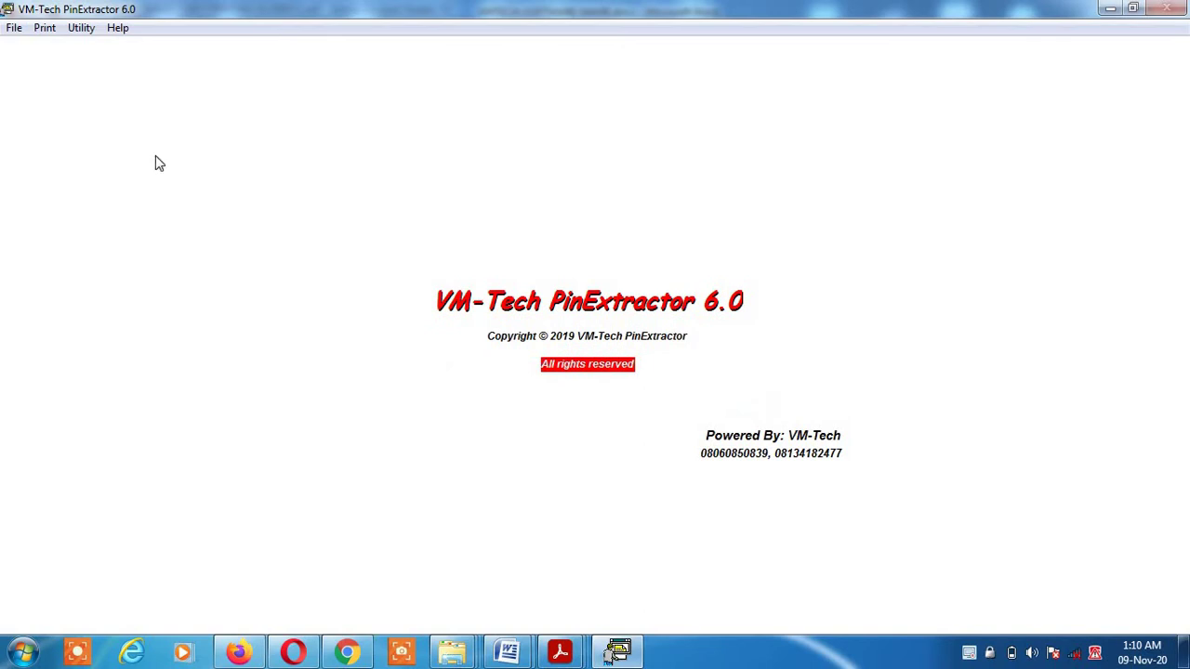
click(51, 34)
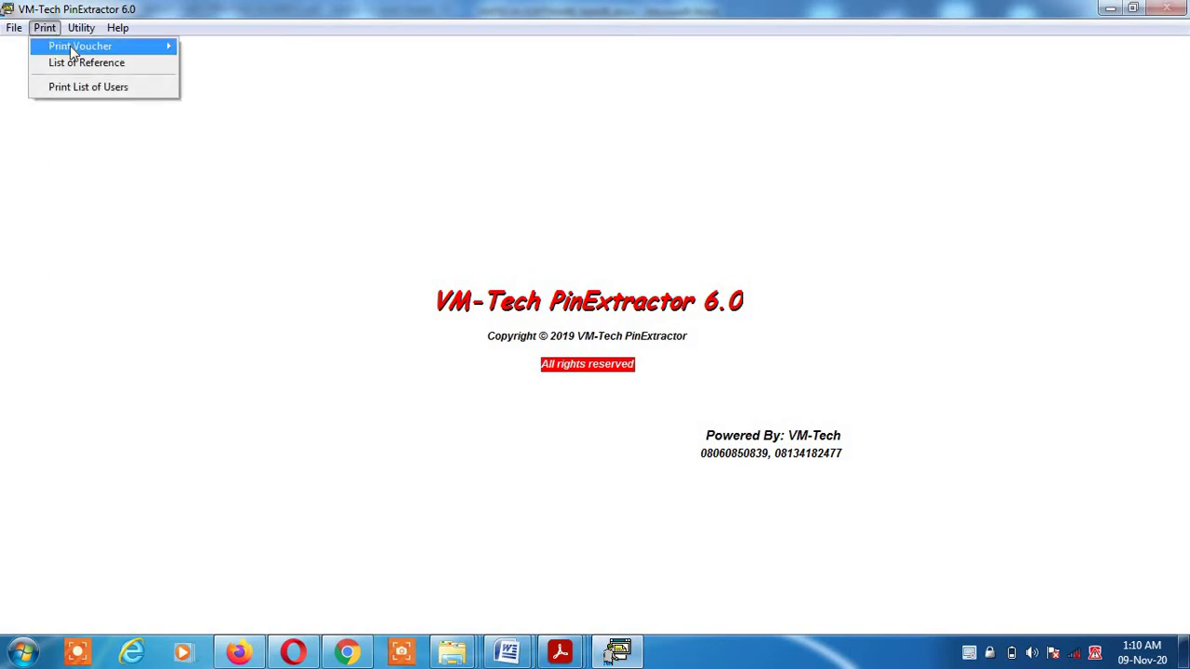
mouse_move(169, 52)
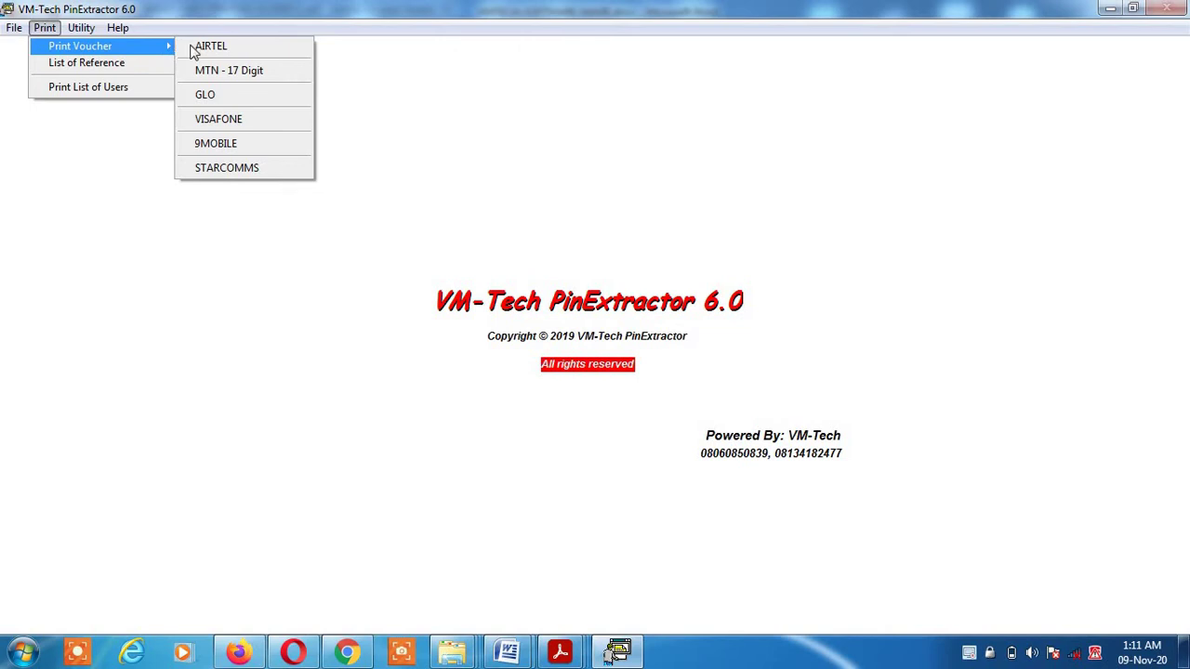
click(302, 71)
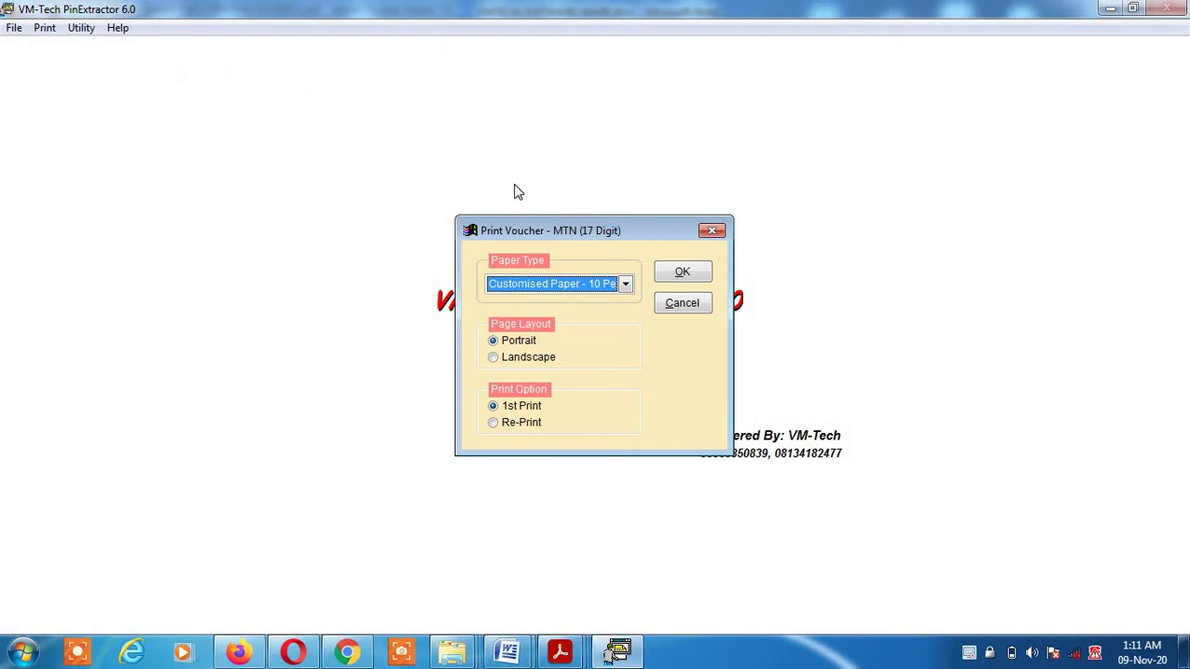
Step: Set the paper type to Plain Paper - 20 Per Page and accept the layout
click(625, 286)
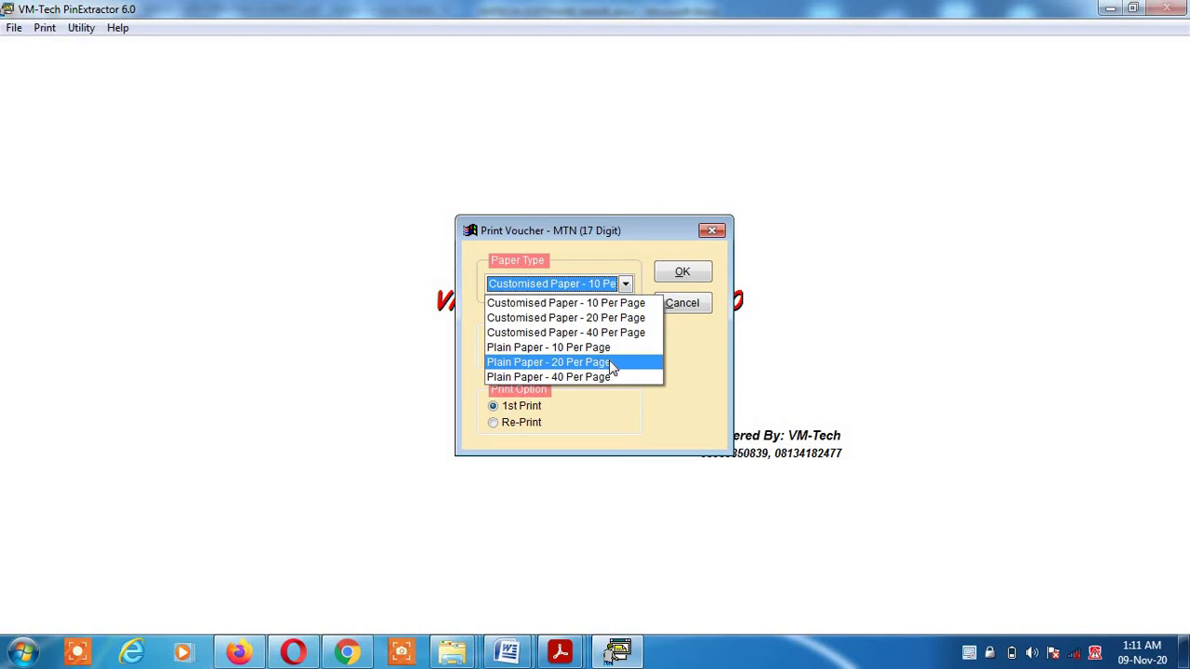
click(608, 362)
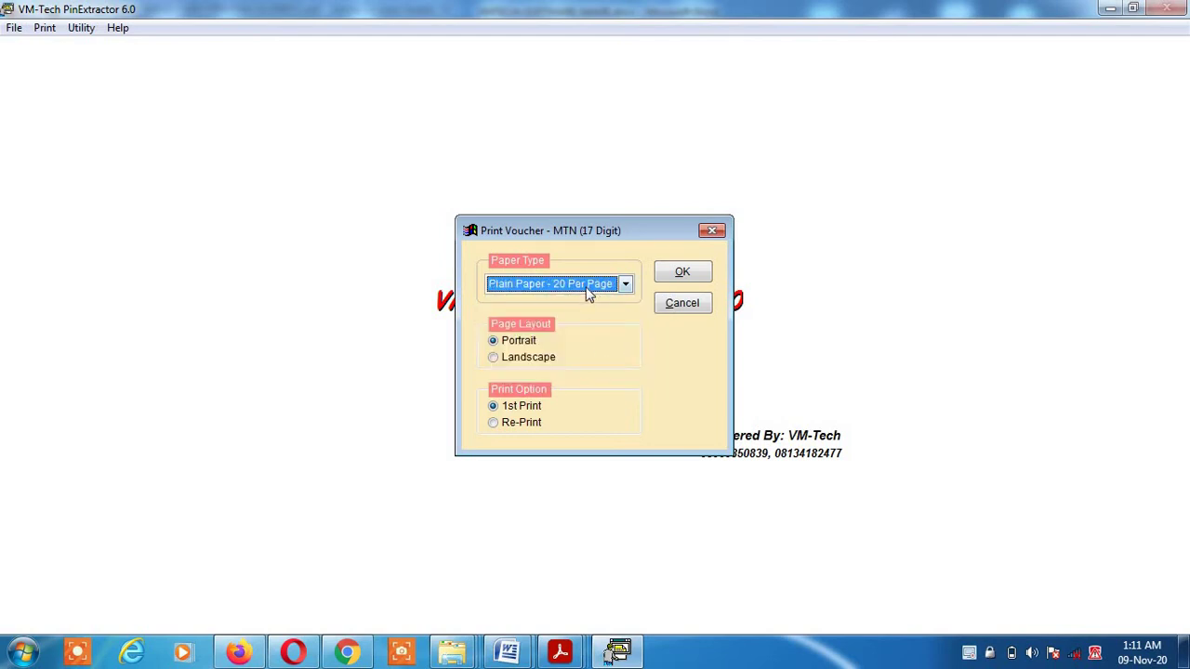
click(689, 273)
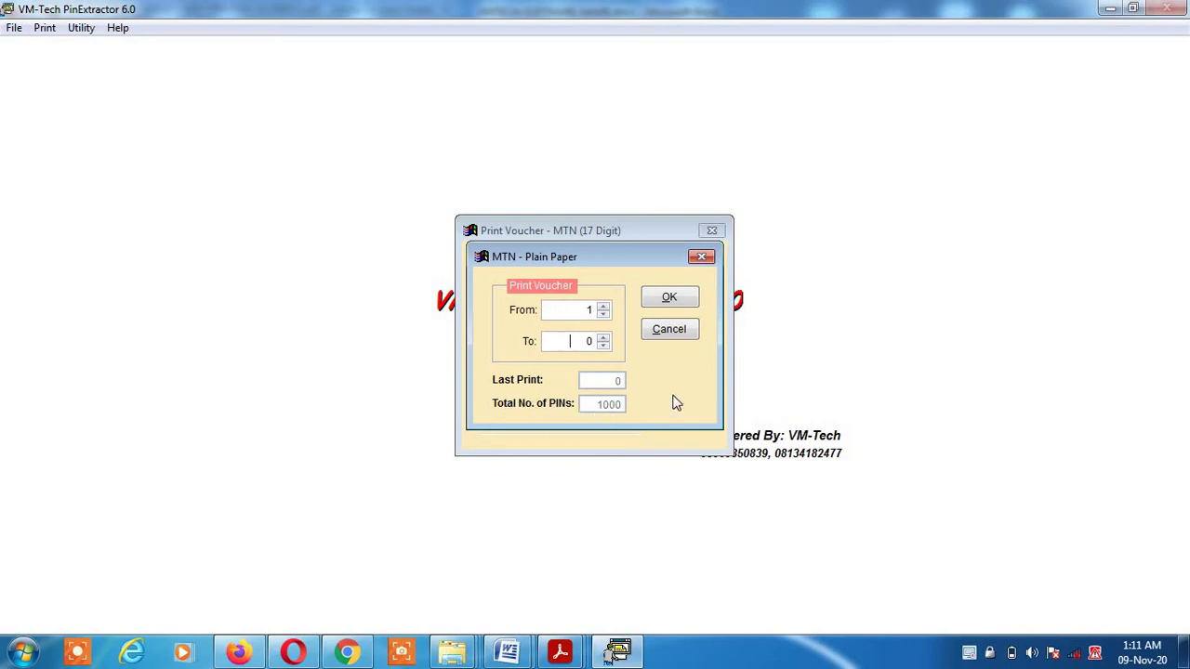
Step: Set the voucher range to 1 through 1000 and confirm it
text(1000)
click(667, 297)
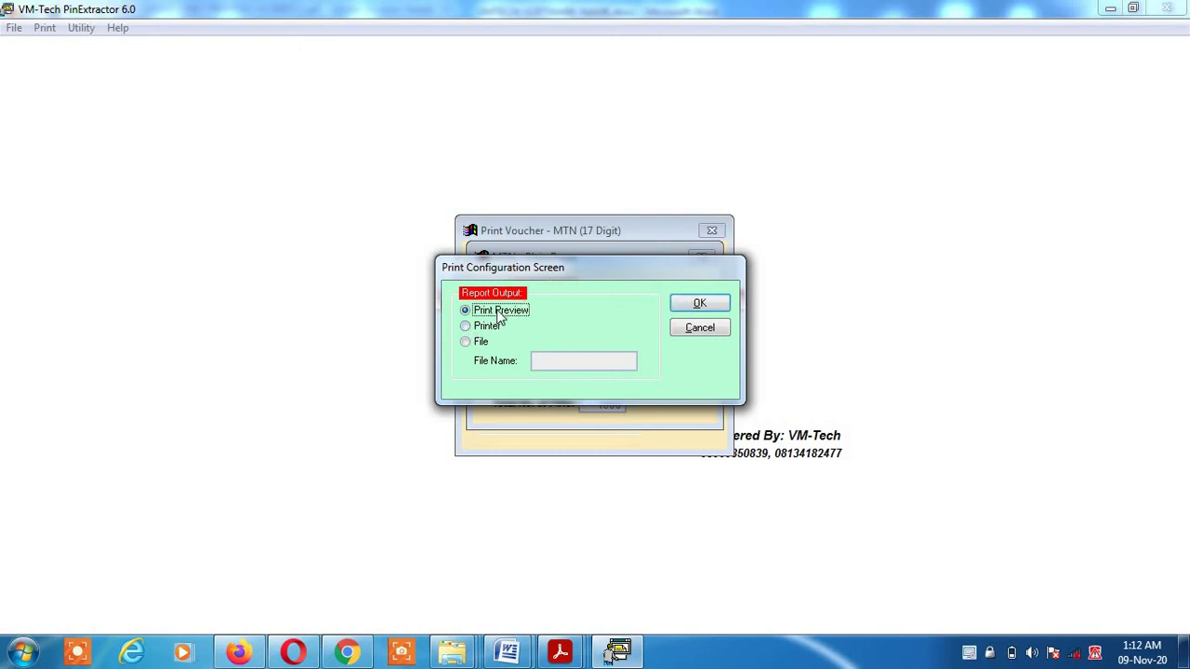
Step: Keep Print Preview as the output and preview the MTN ₦100 vouchers
click(699, 303)
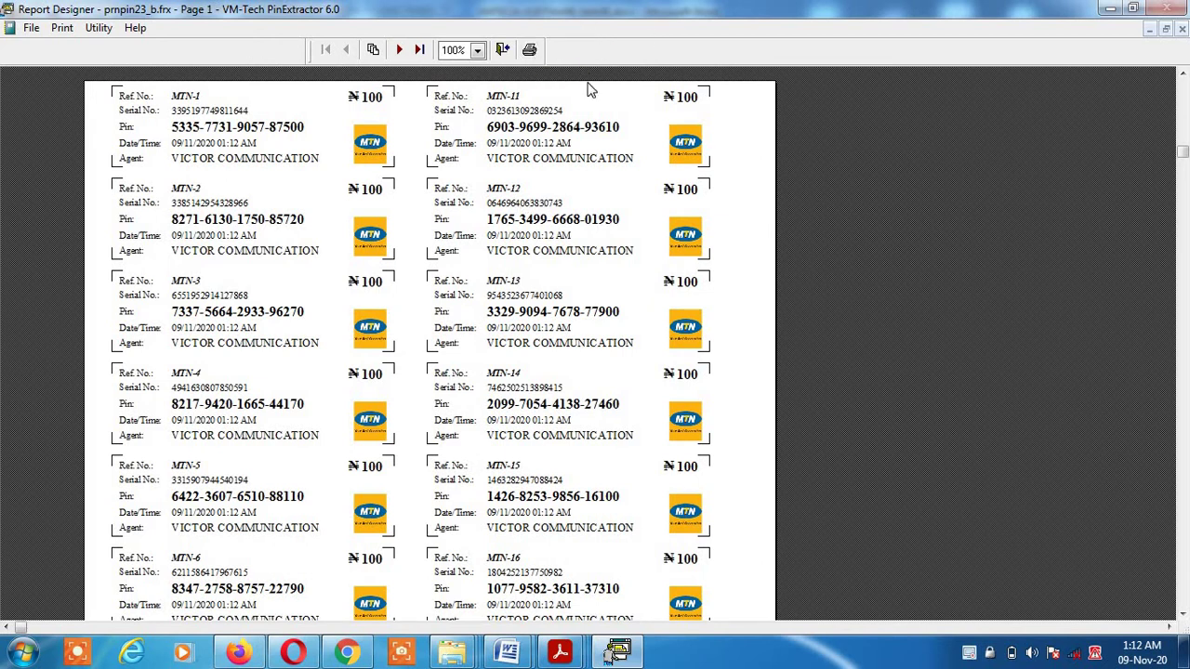
Step: Print the previewed MTN voucher report prnpin23_b.frx
click(530, 51)
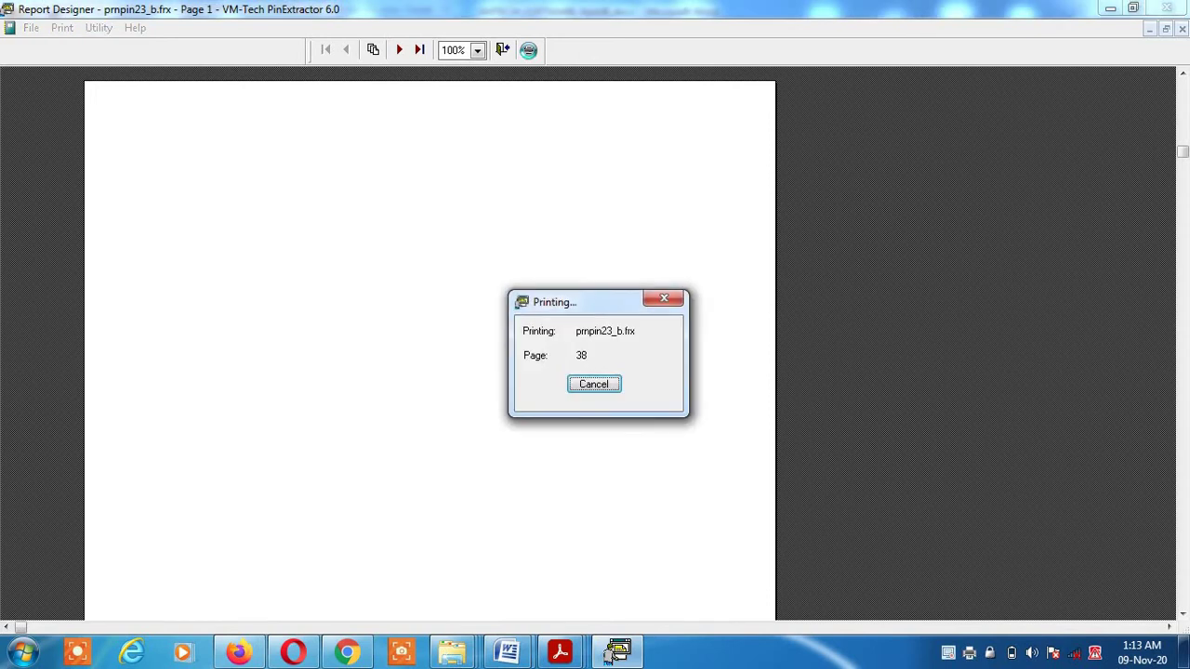
Step: Cancel the running print job, dismiss the Doro PDF Writer window, and close the Print Voucher dialog
click(594, 383)
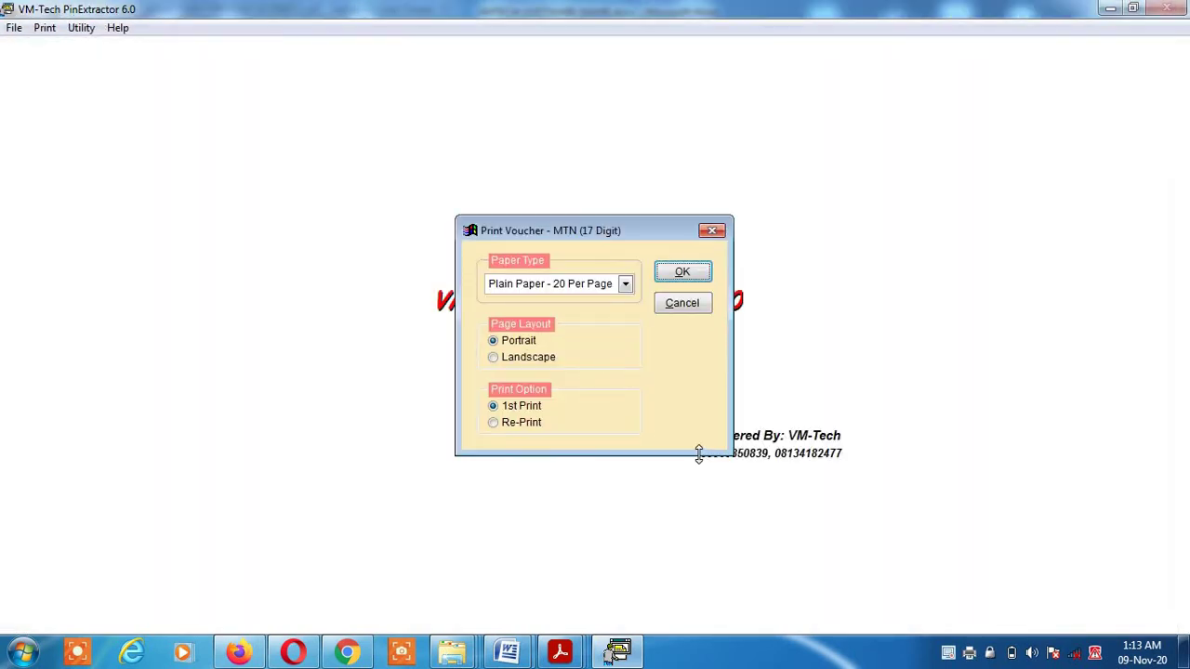
click(695, 270)
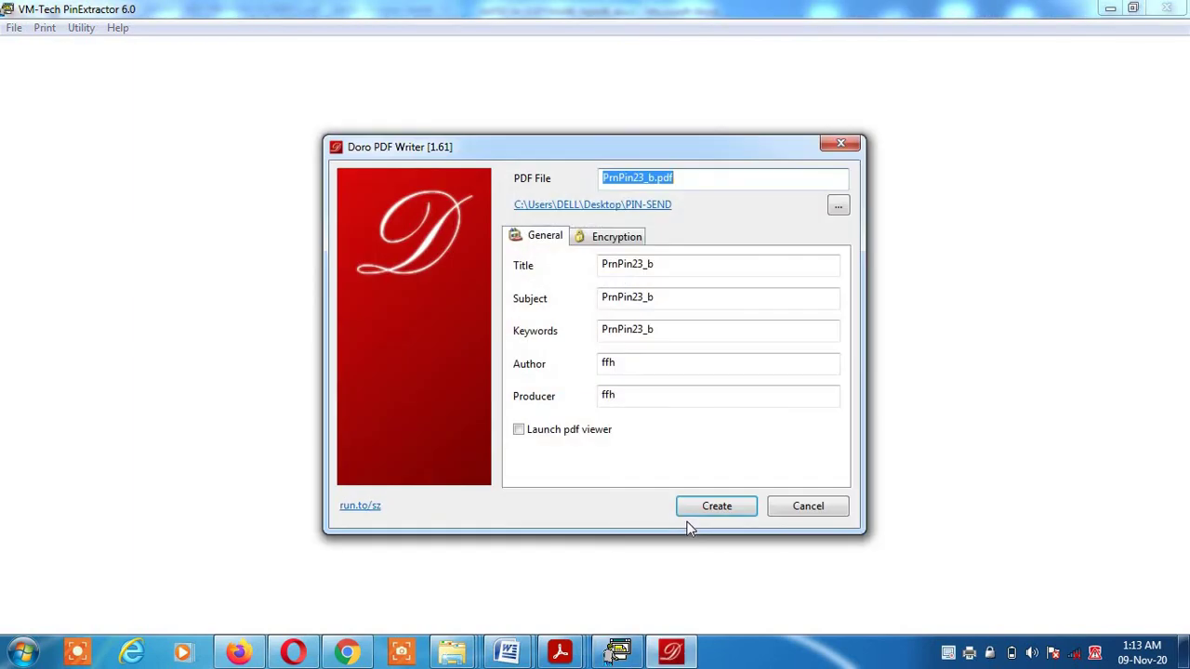
click(793, 511)
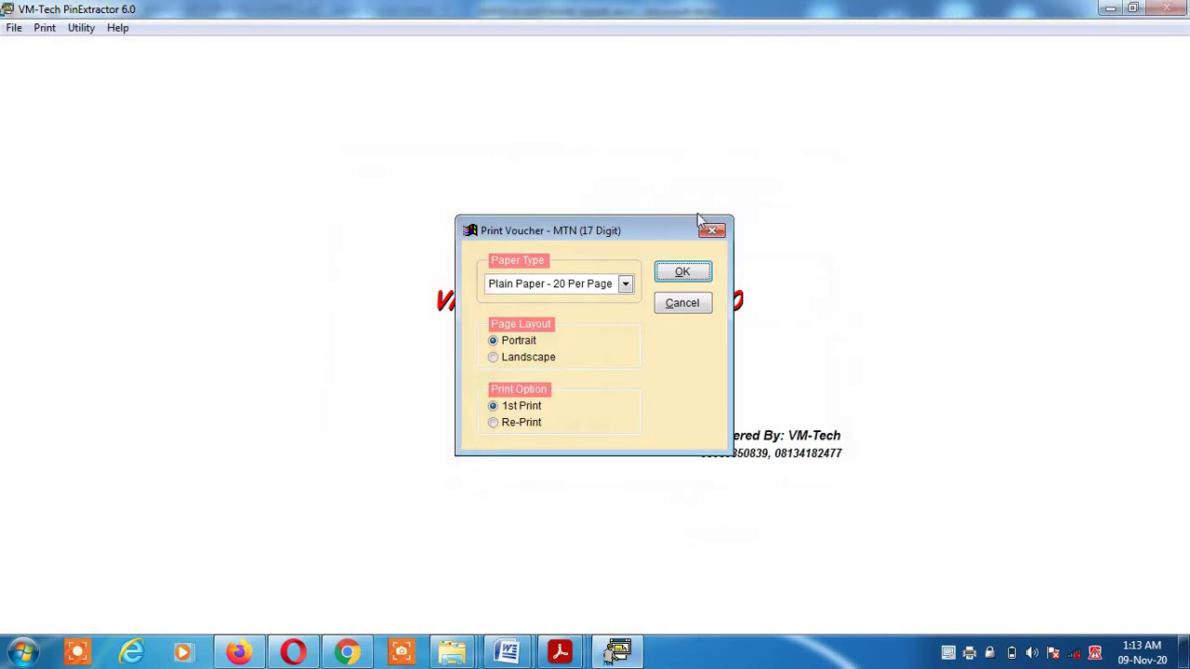
click(675, 309)
click(683, 307)
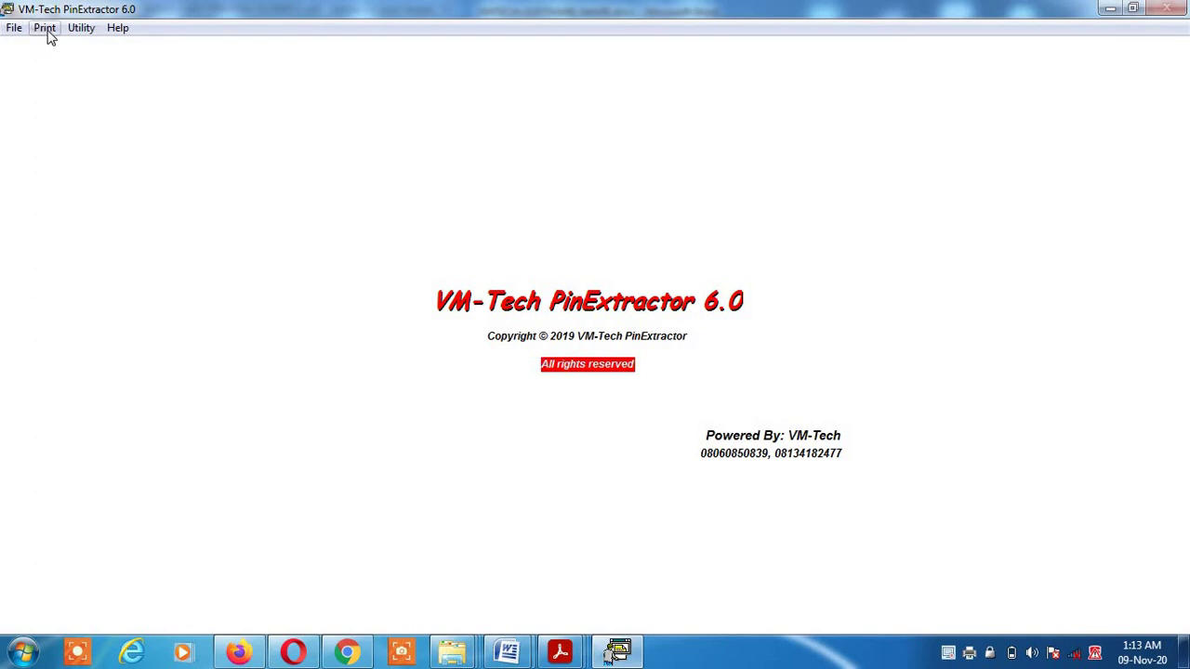
Step: Purge All Transactions through Utility > Purge Files, confirming and acknowledging the success message
click(81, 28)
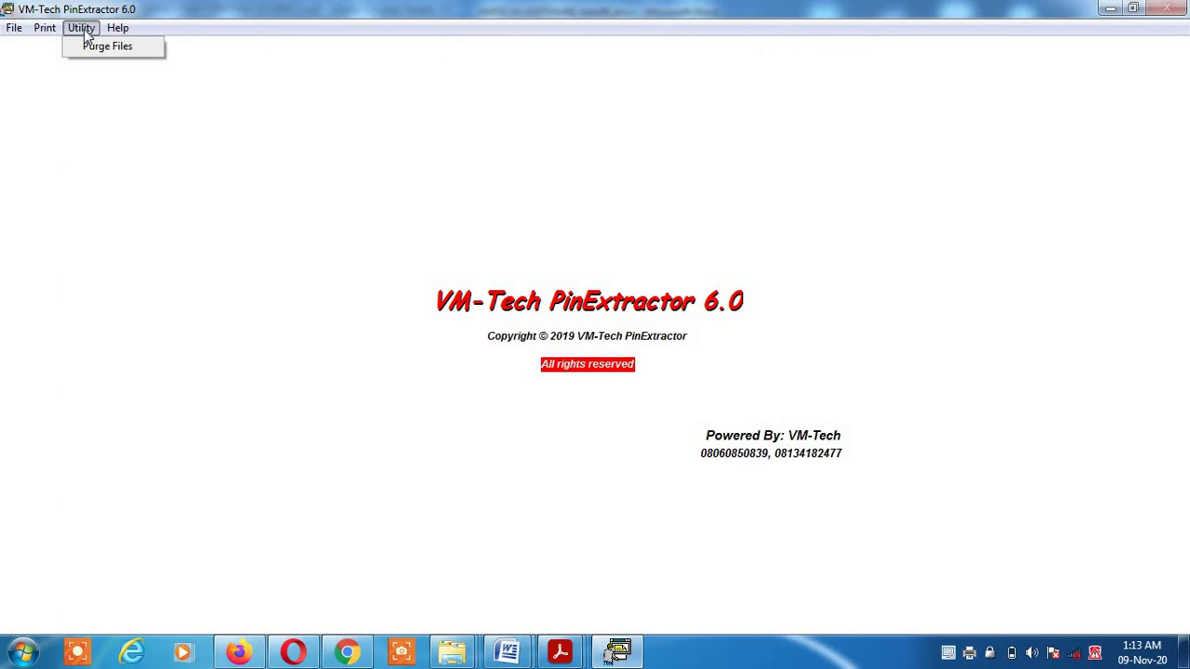
click(144, 51)
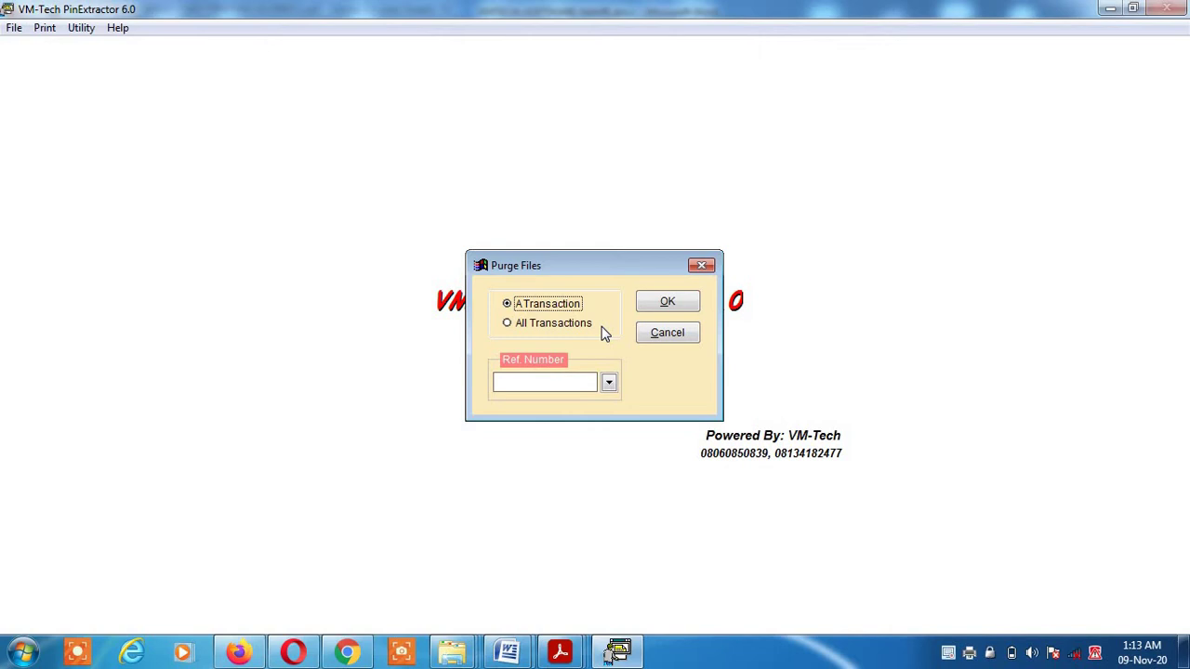
click(543, 326)
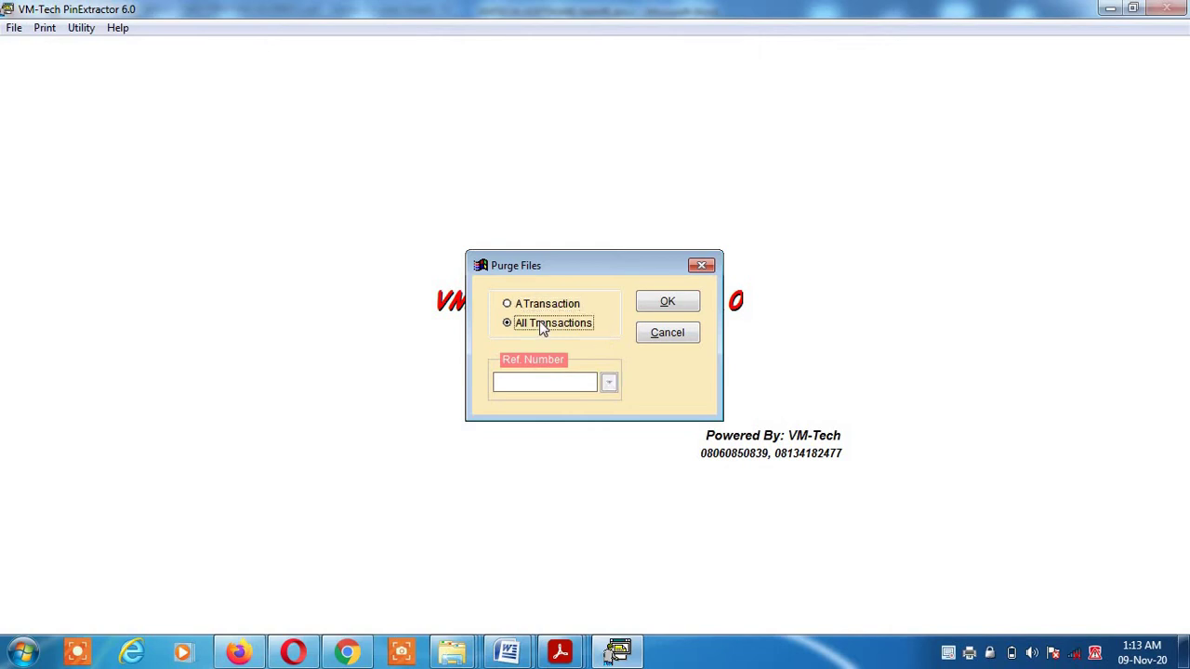
click(668, 303)
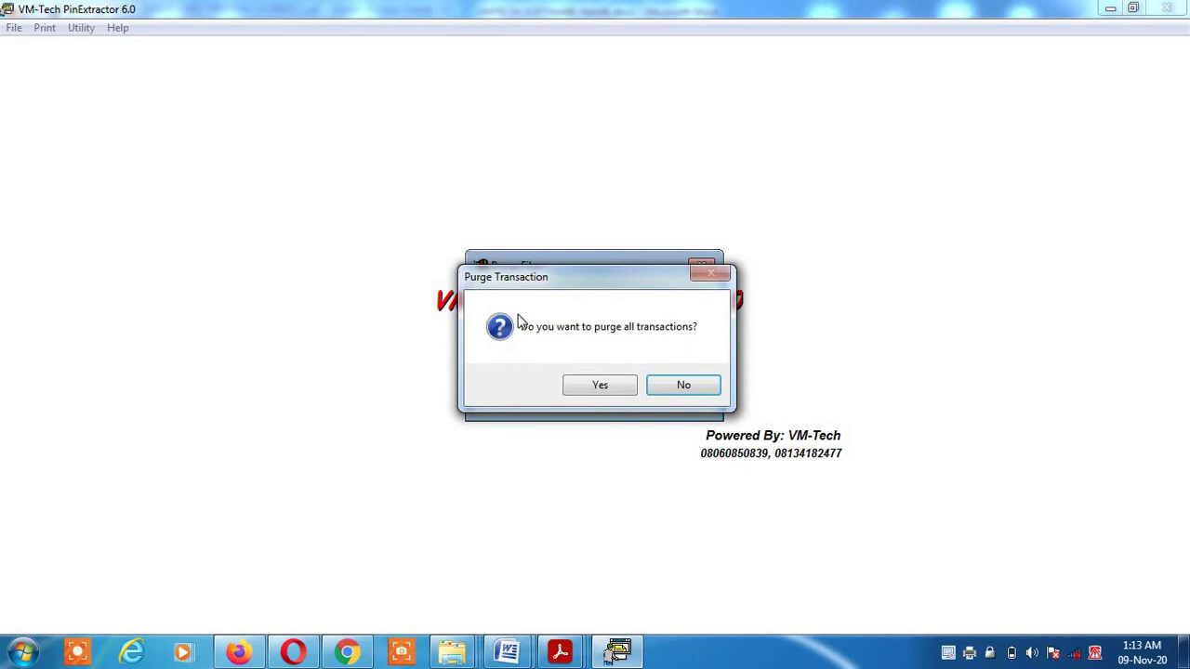
click(600, 385)
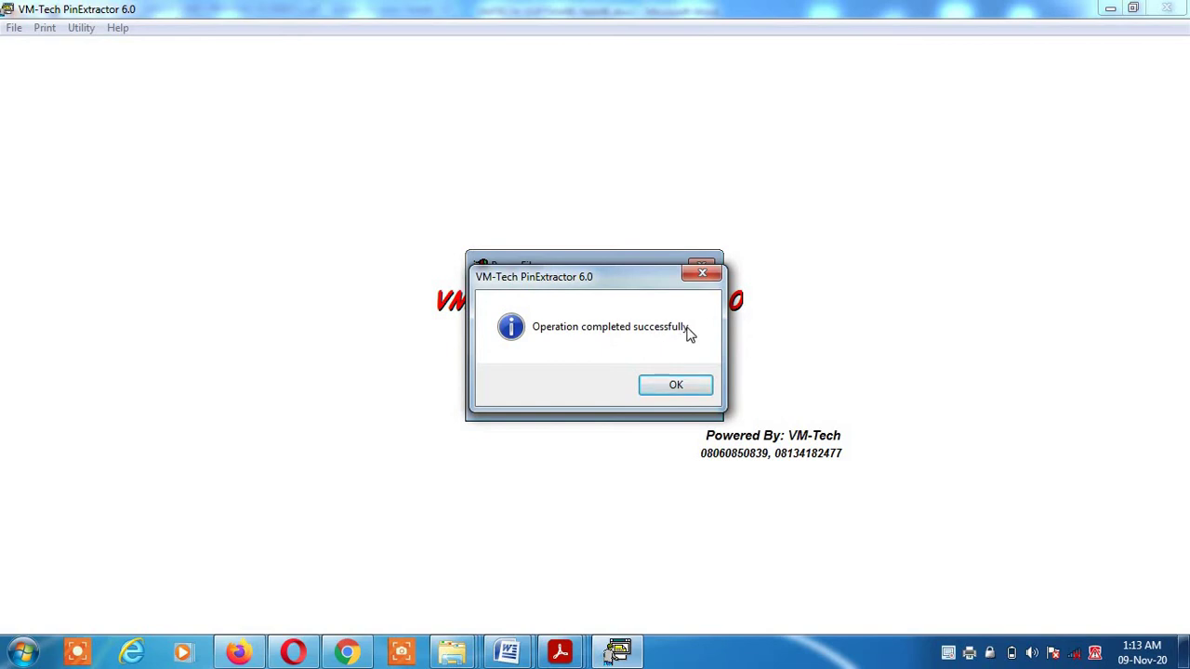
click(675, 391)
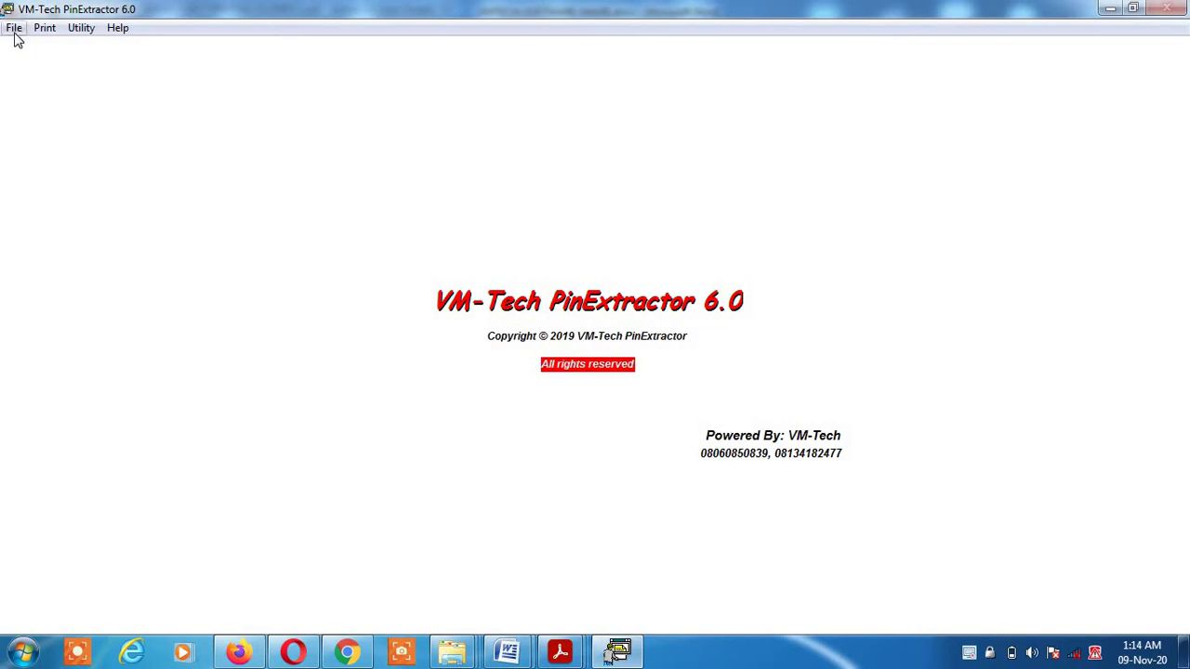
Step: Start an AIRTEL PIN import with reference AIRTEL and choose the file USED-AIRTEL#200-1000PCS.txt
click(14, 29)
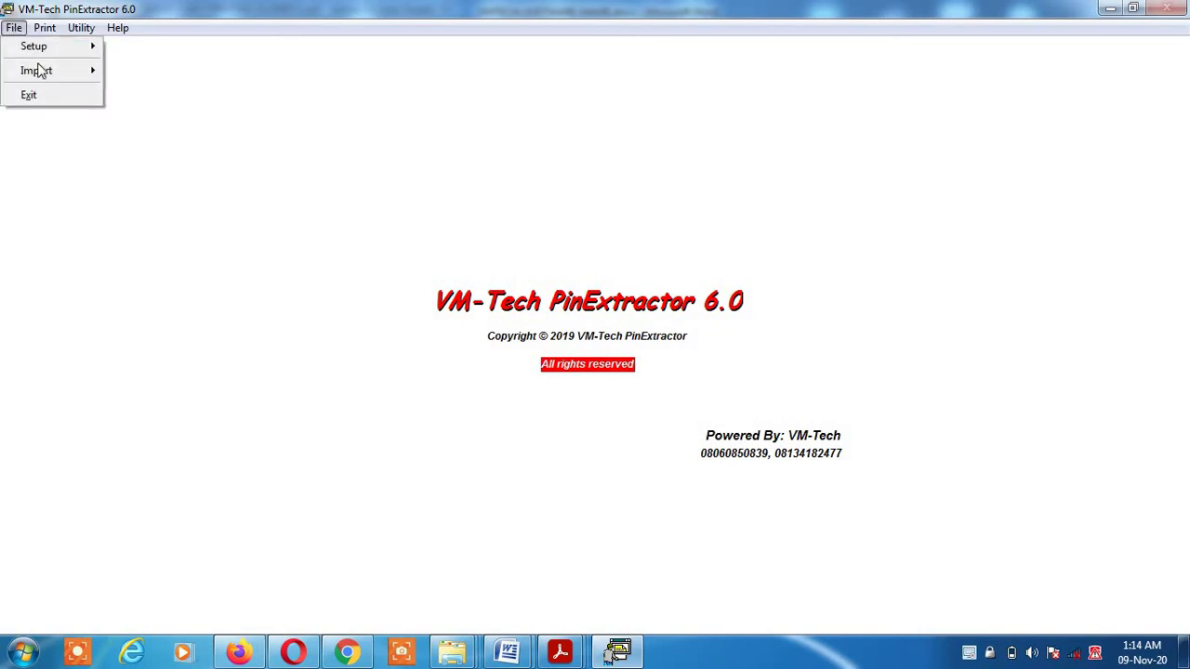
mouse_move(53, 74)
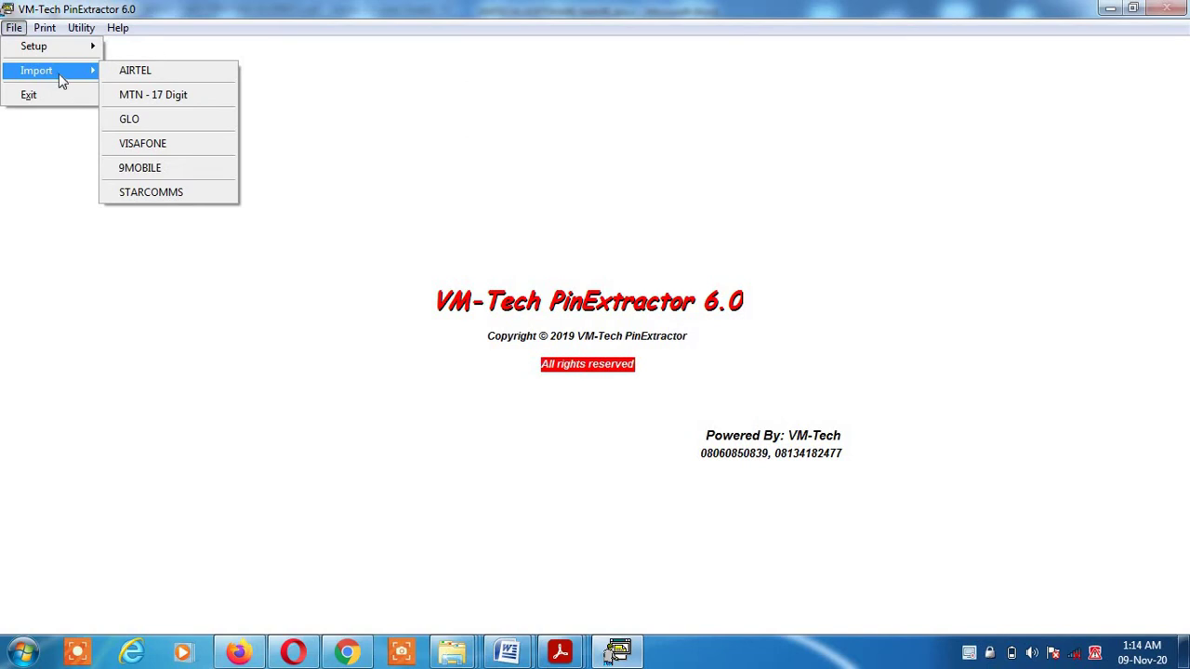
click(218, 74)
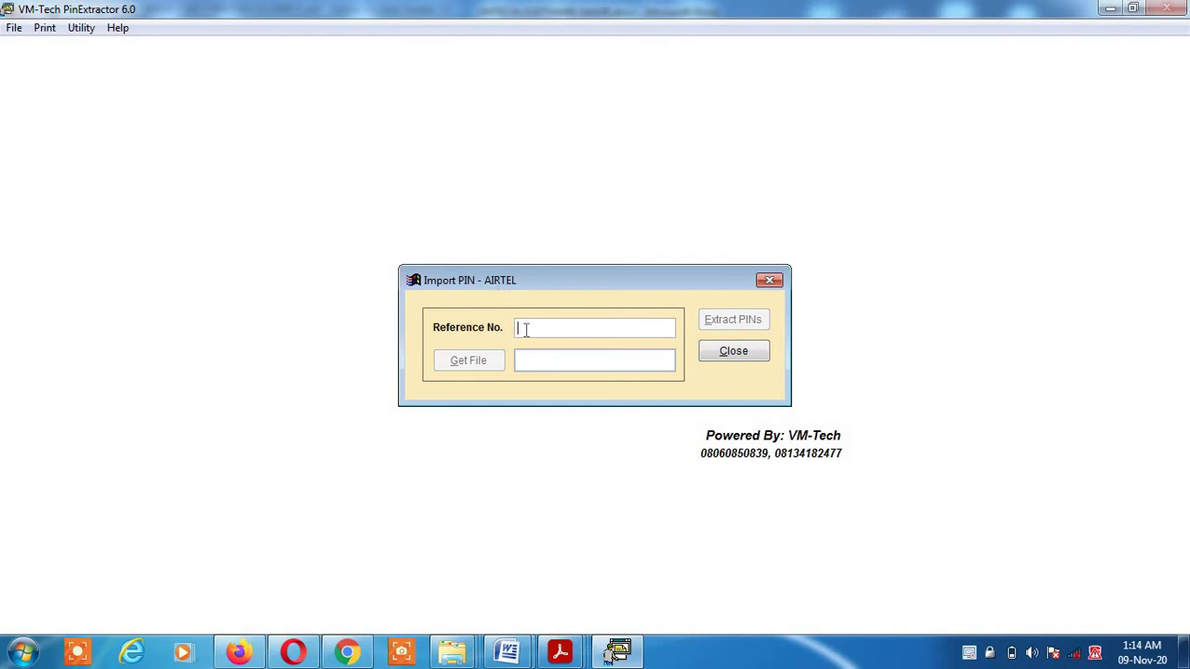
text(AIRTEL)
click(469, 362)
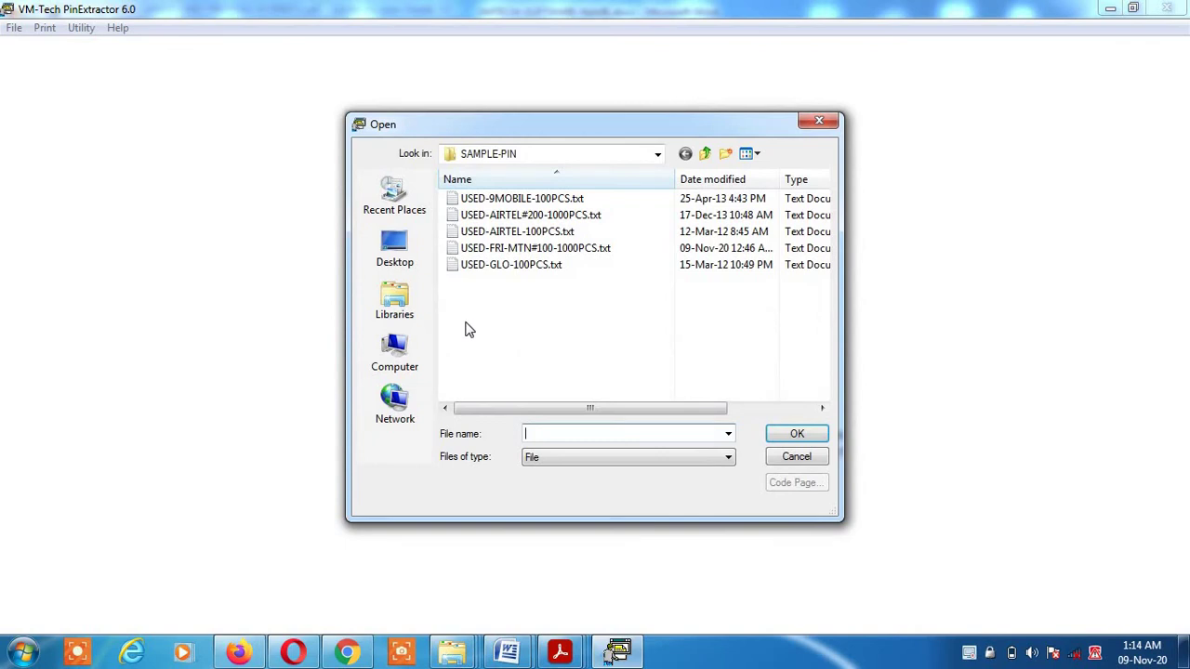
double_click(530, 216)
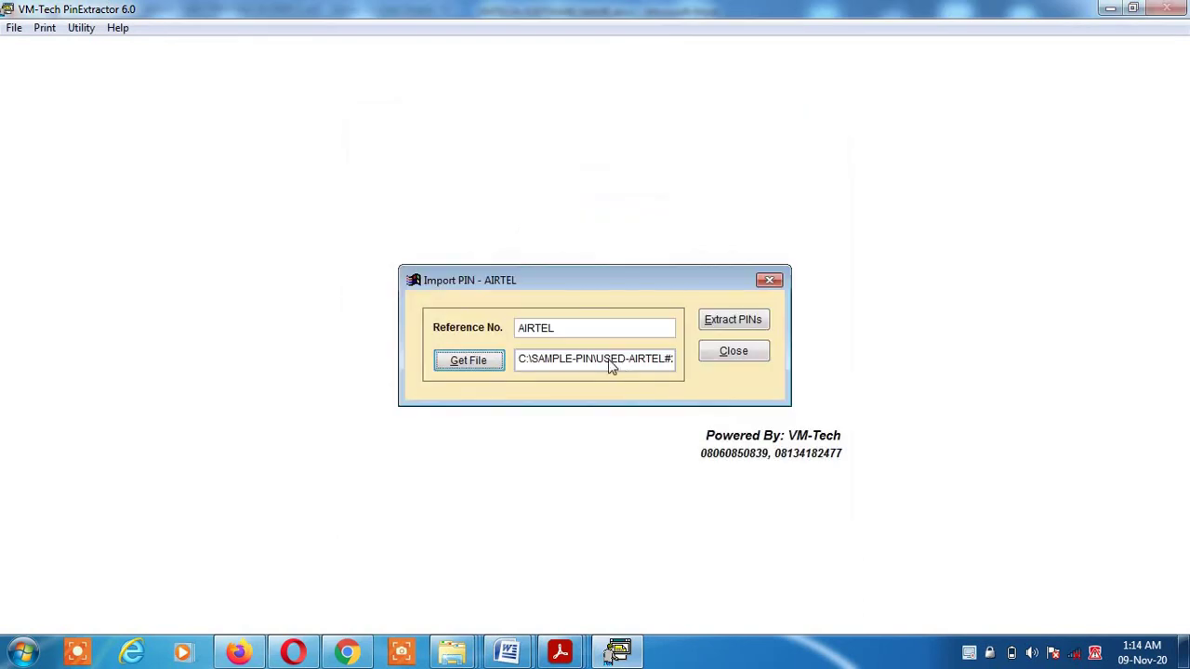
Step: Extract the 1000 PINs, confirm, dismiss the success message and close the import window
click(732, 320)
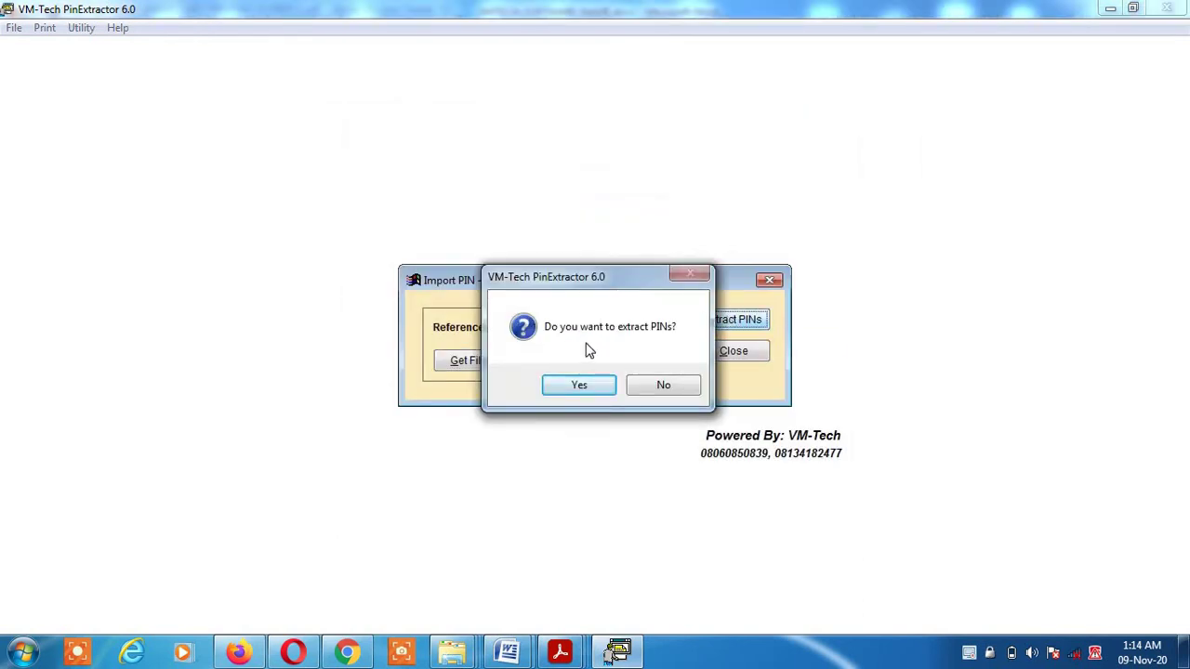
click(579, 385)
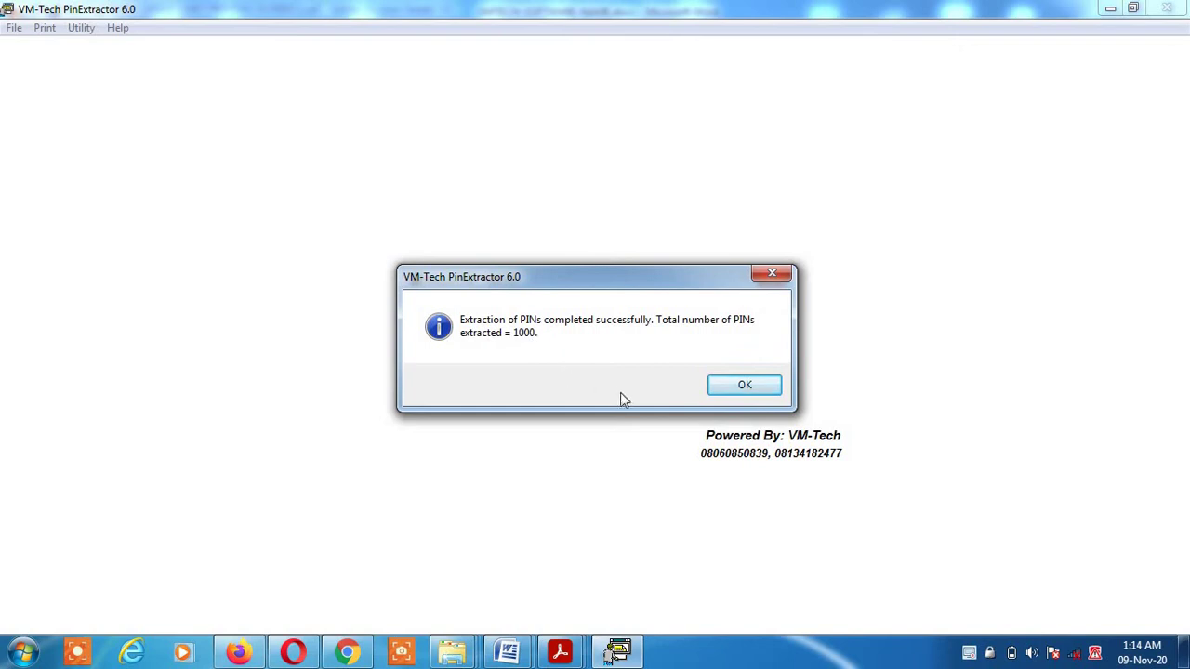
click(744, 385)
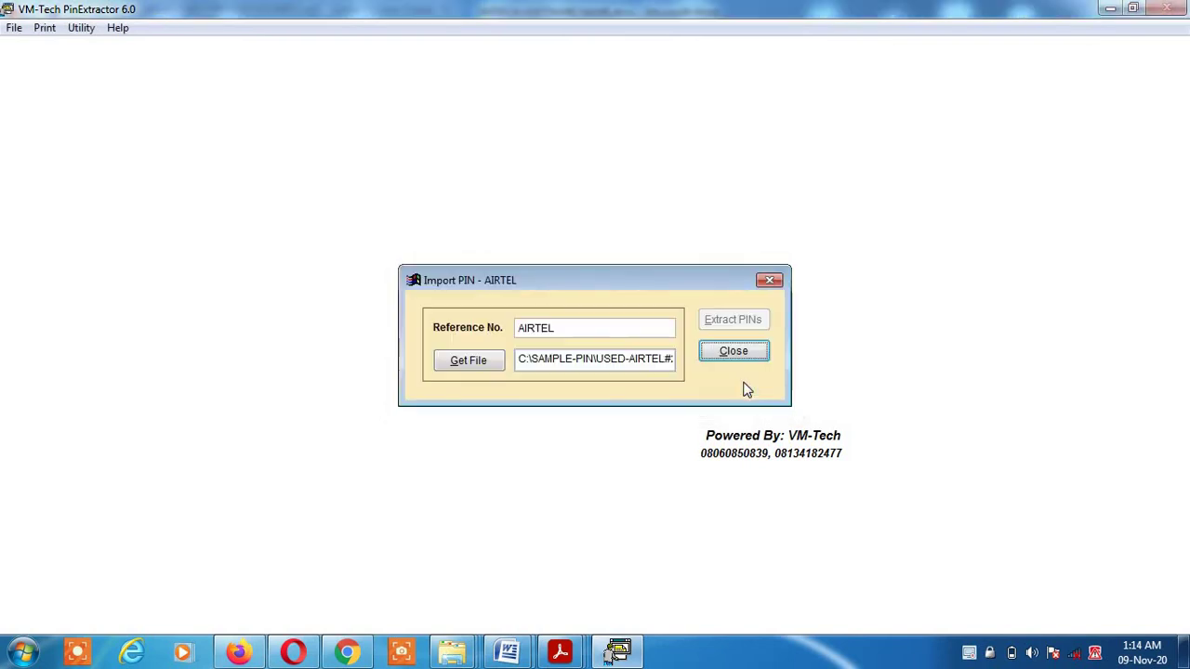
click(746, 357)
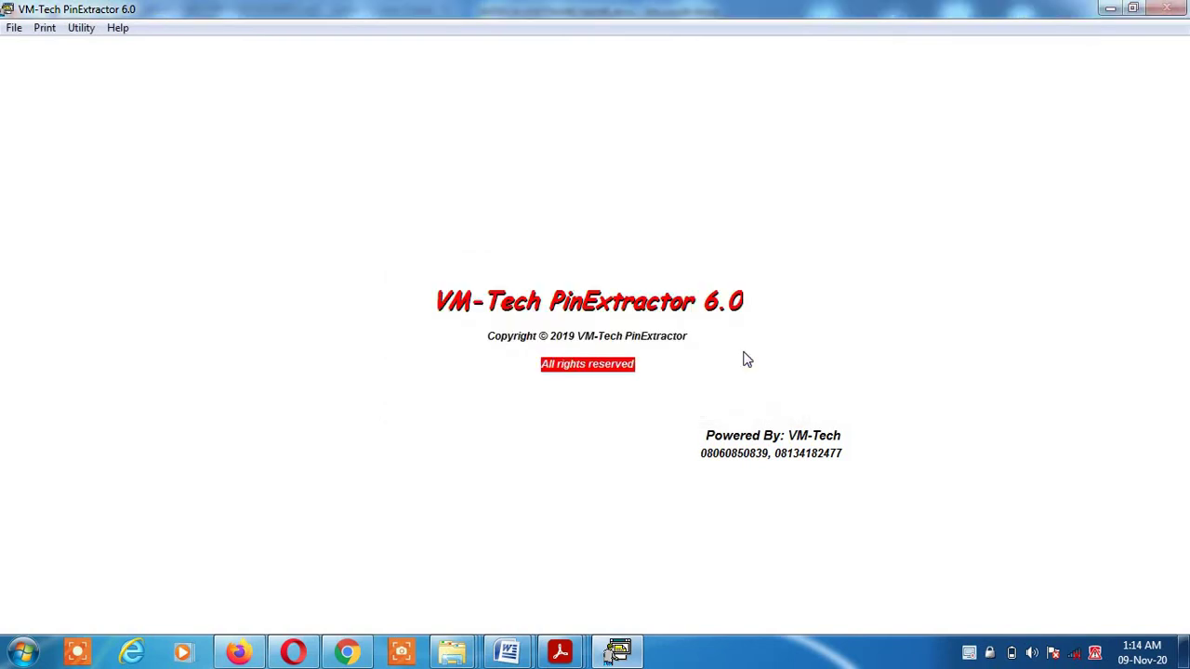
Step: Set up AIRTEL voucher printing on Plain Paper - 40 Per Page
click(44, 29)
mouse_move(125, 47)
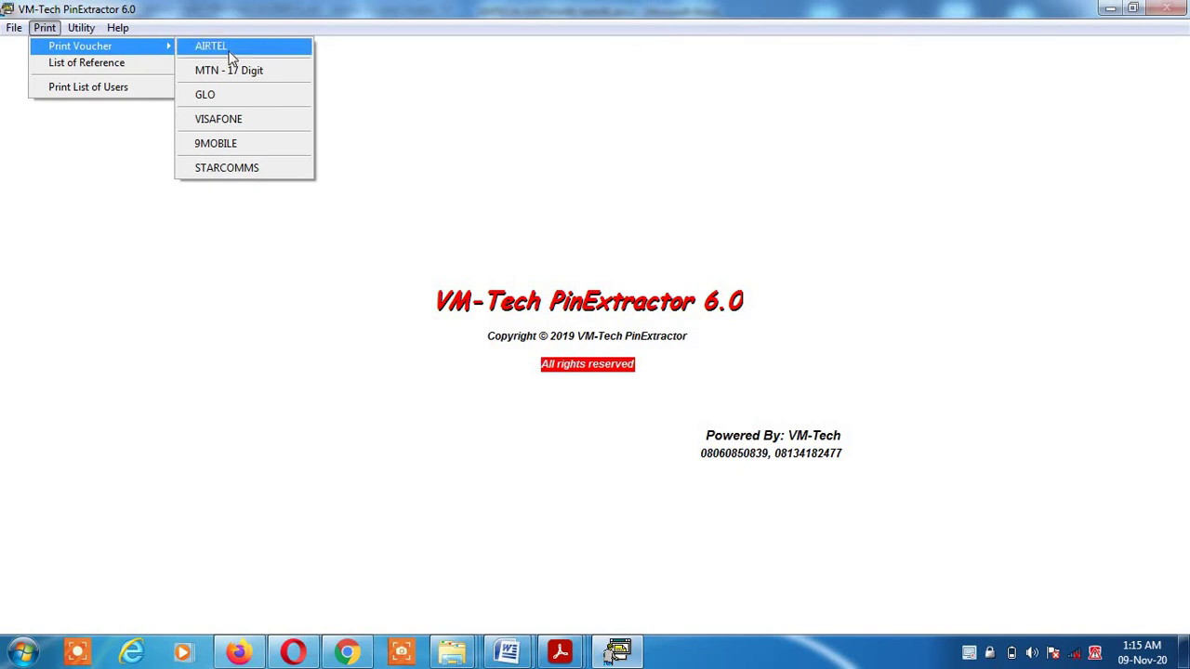
click(275, 53)
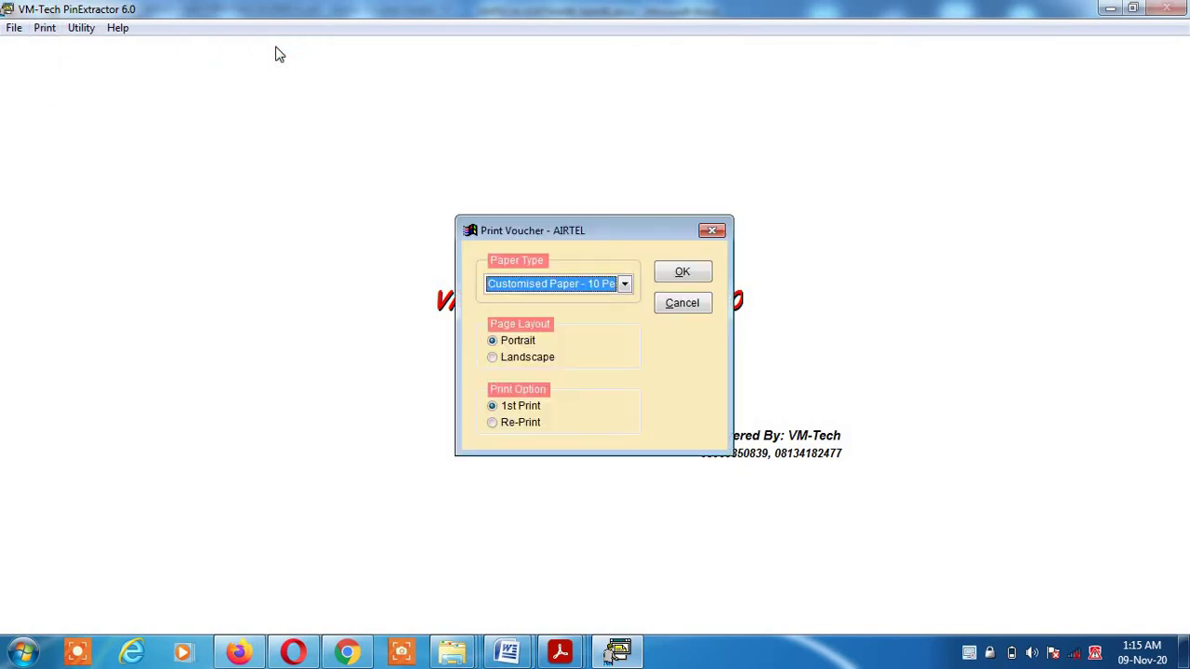
click(624, 284)
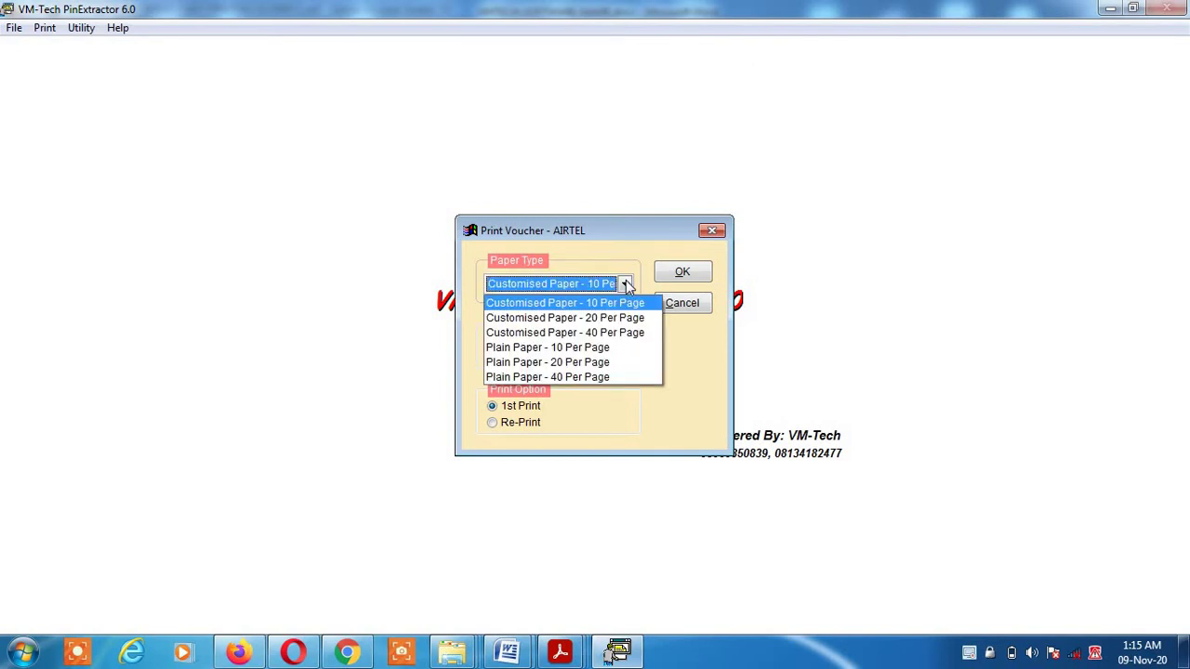
click(599, 378)
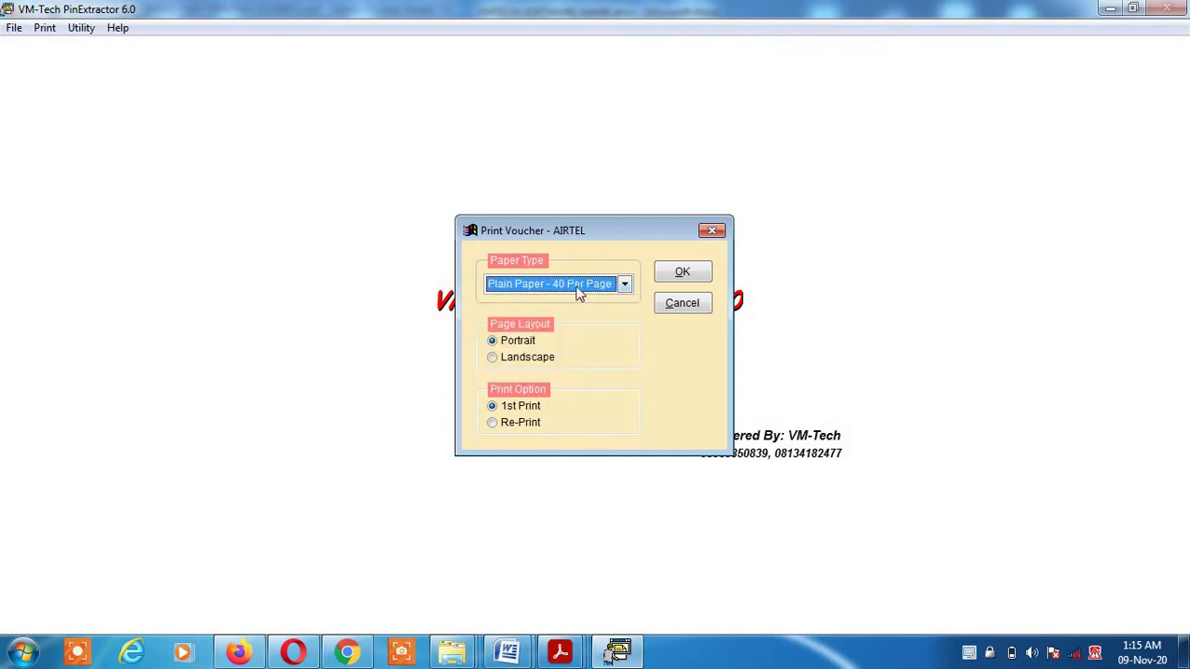
click(688, 271)
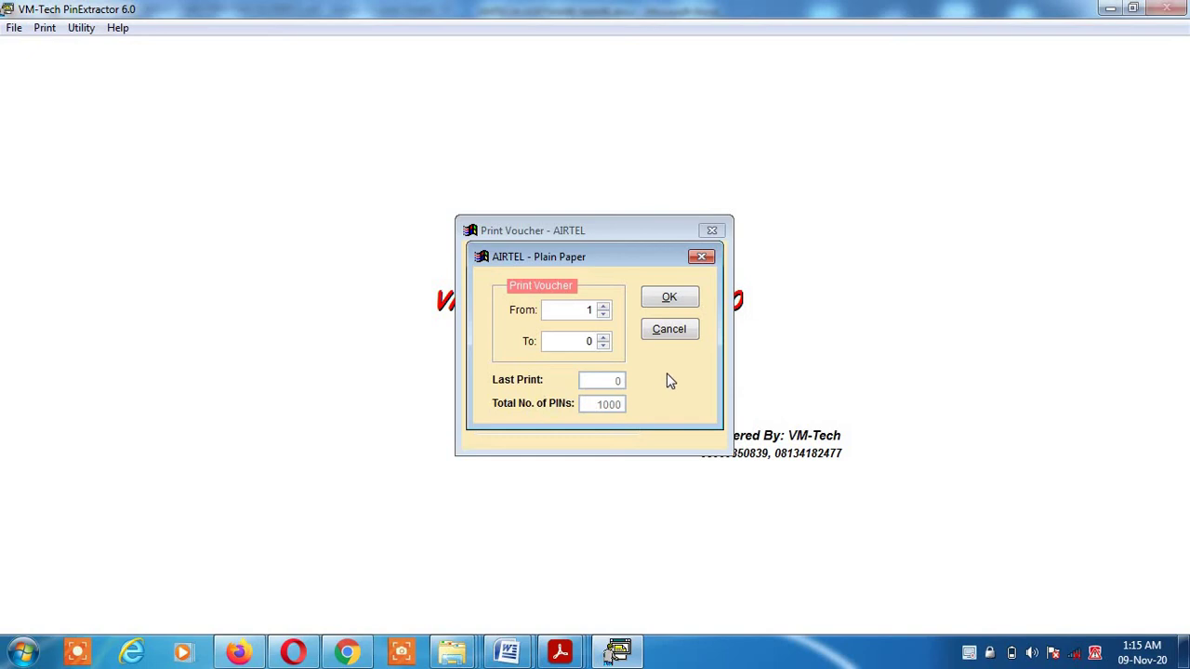
Step: Set the voucher range to end at 1000 and send output to Print Preview
text(1000)
click(666, 302)
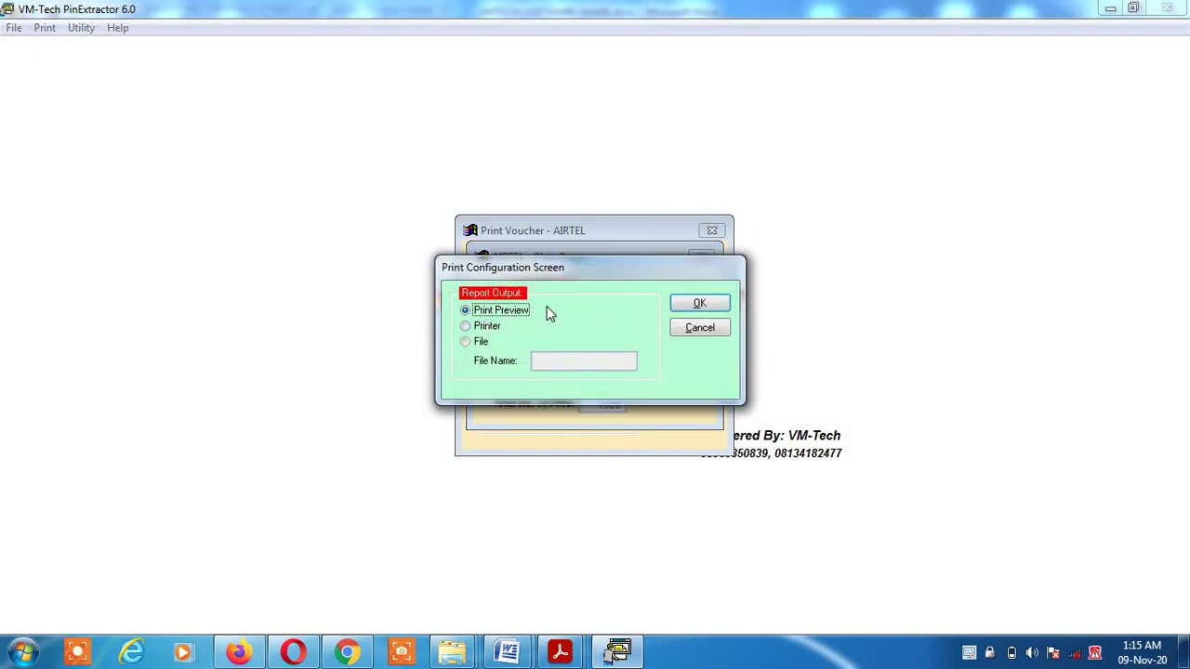
click(709, 303)
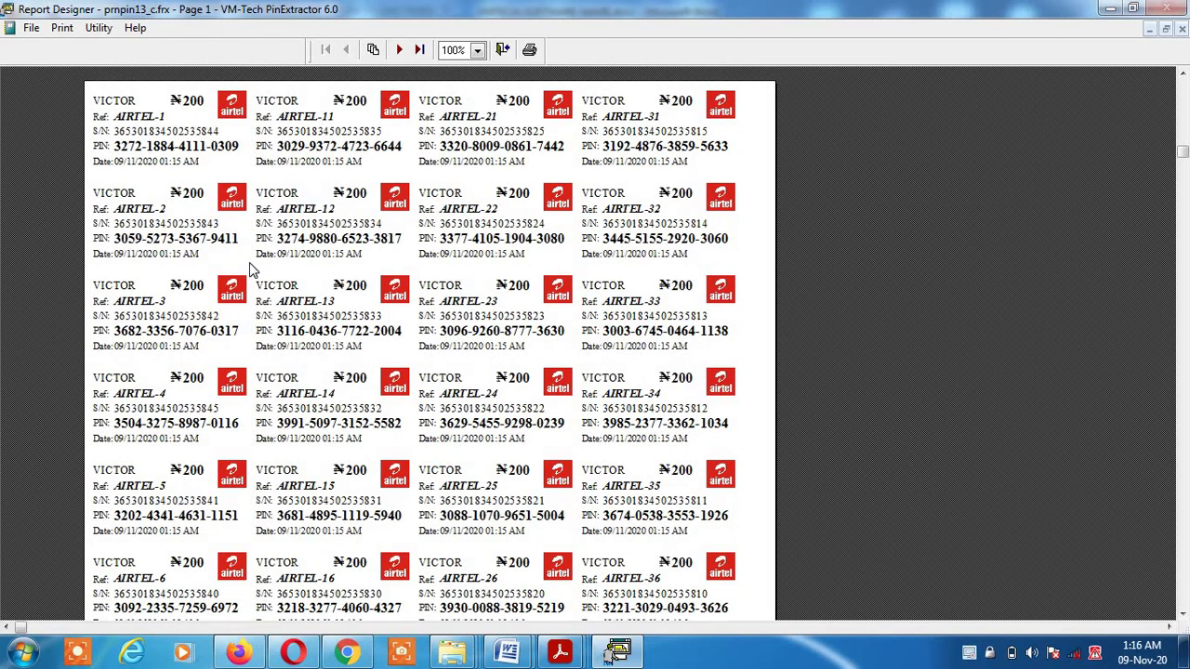
Step: Print the AIRTEL voucher report prnpin13_c.frx and close the Print Voucher - AIRTEL dialog
click(531, 51)
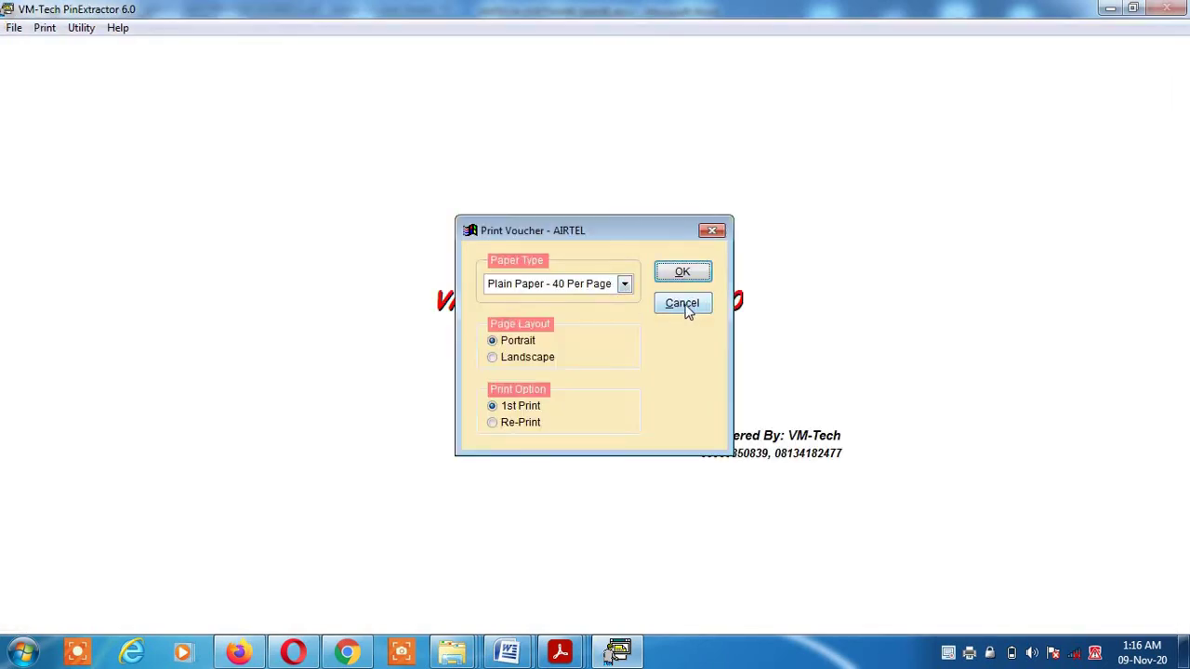
click(683, 308)
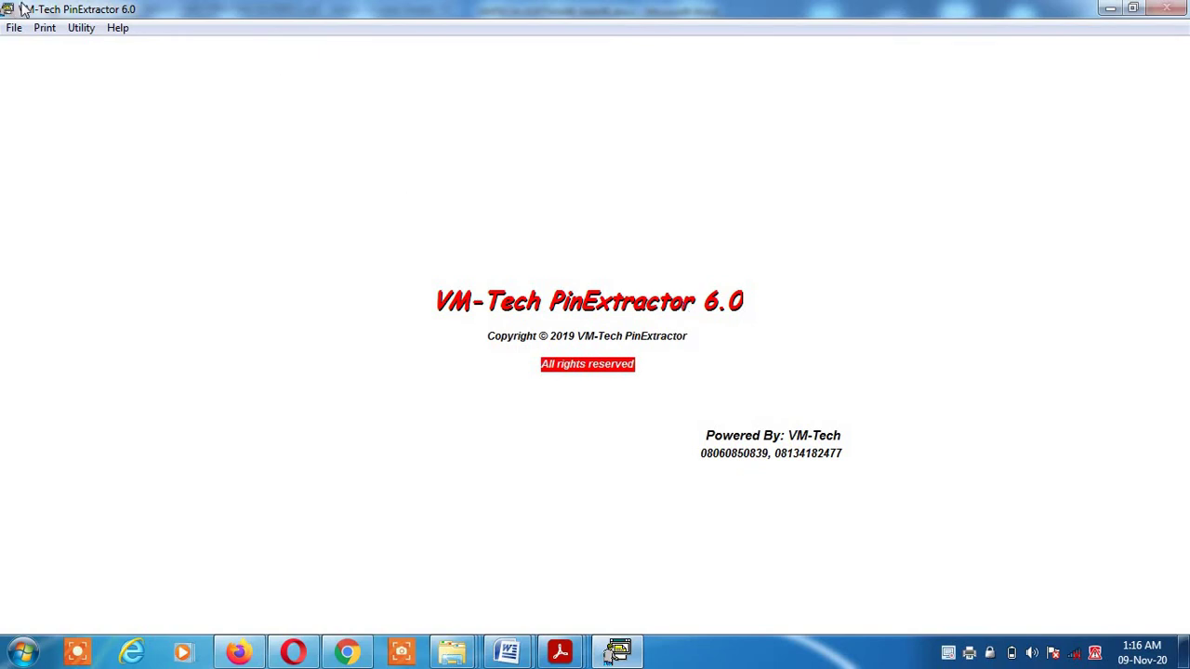
Step: Purge All Transactions again via Utility > Purge Files and dismiss the completion message
click(84, 34)
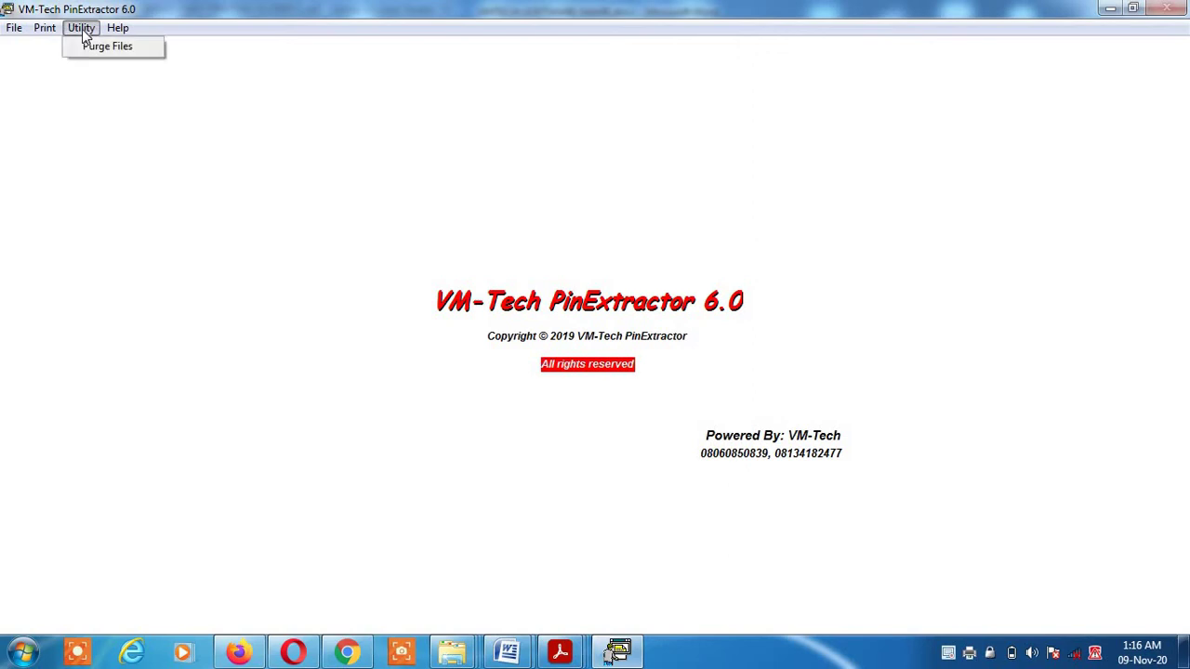
click(135, 51)
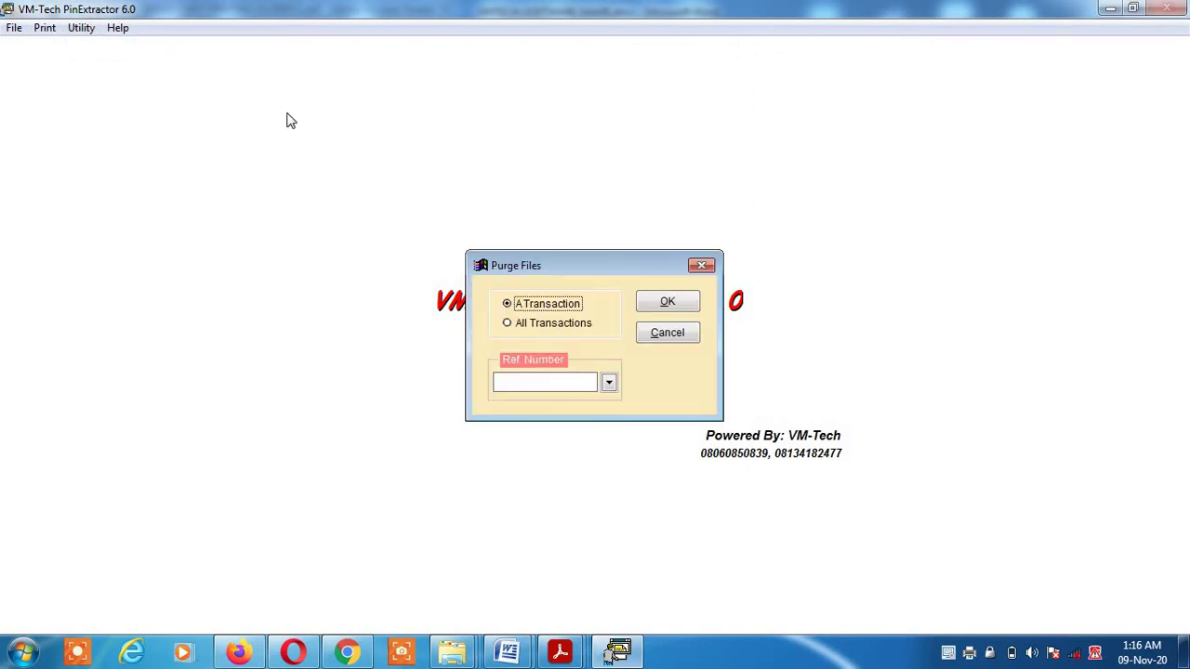
click(543, 325)
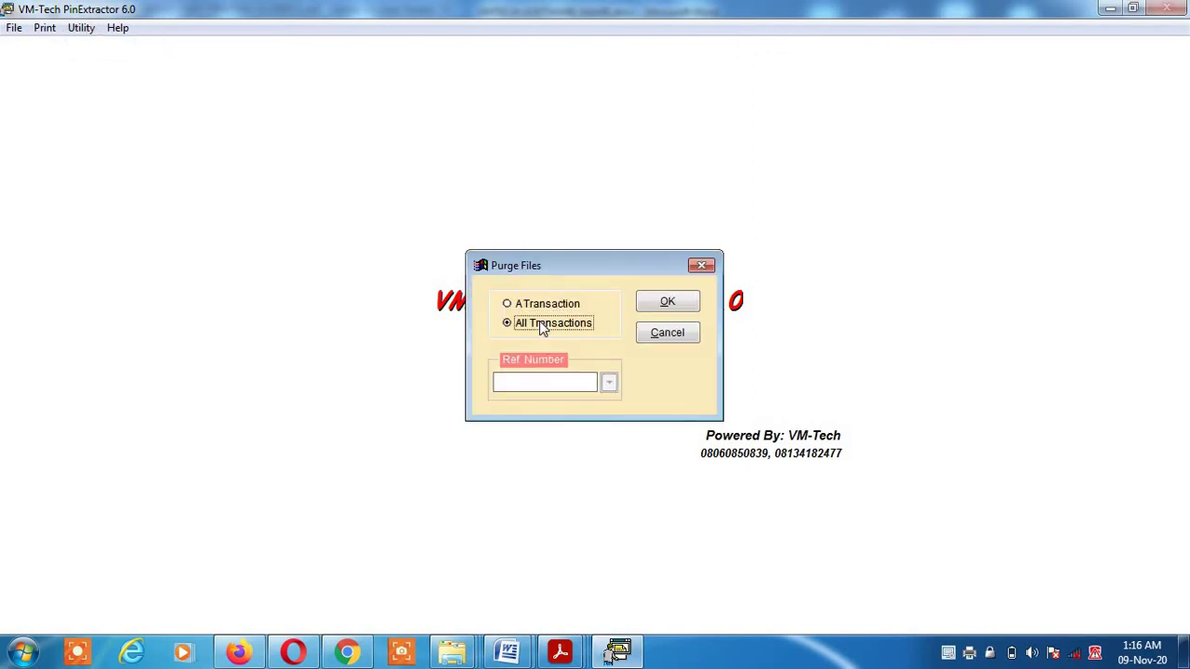
click(665, 307)
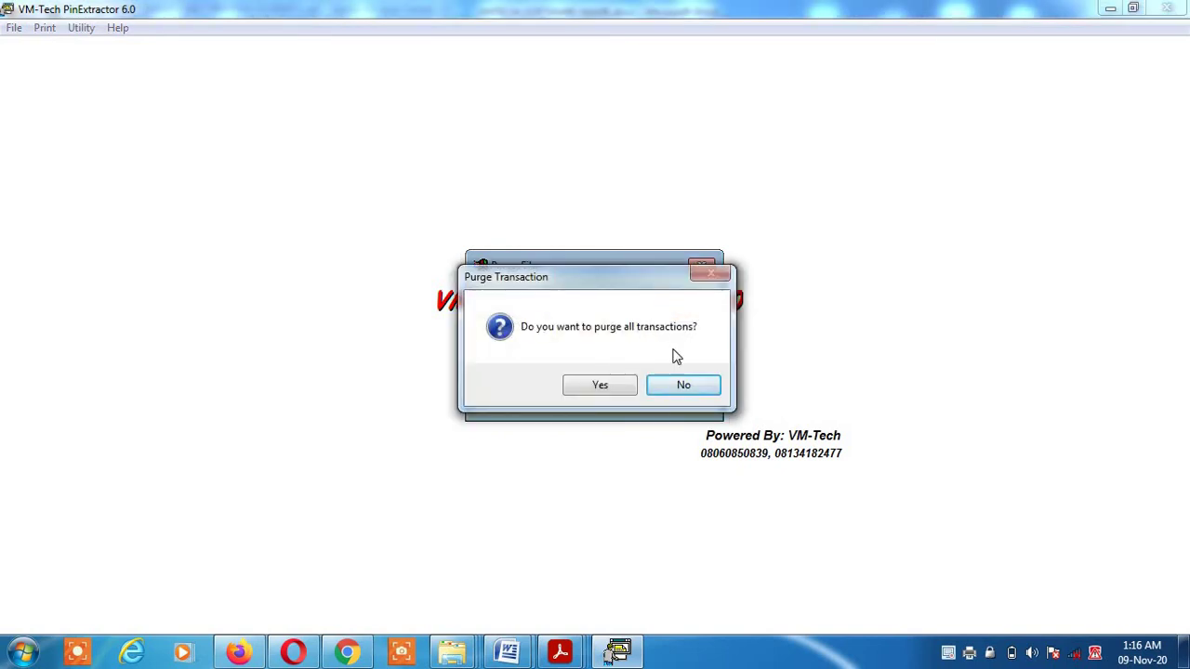
click(600, 384)
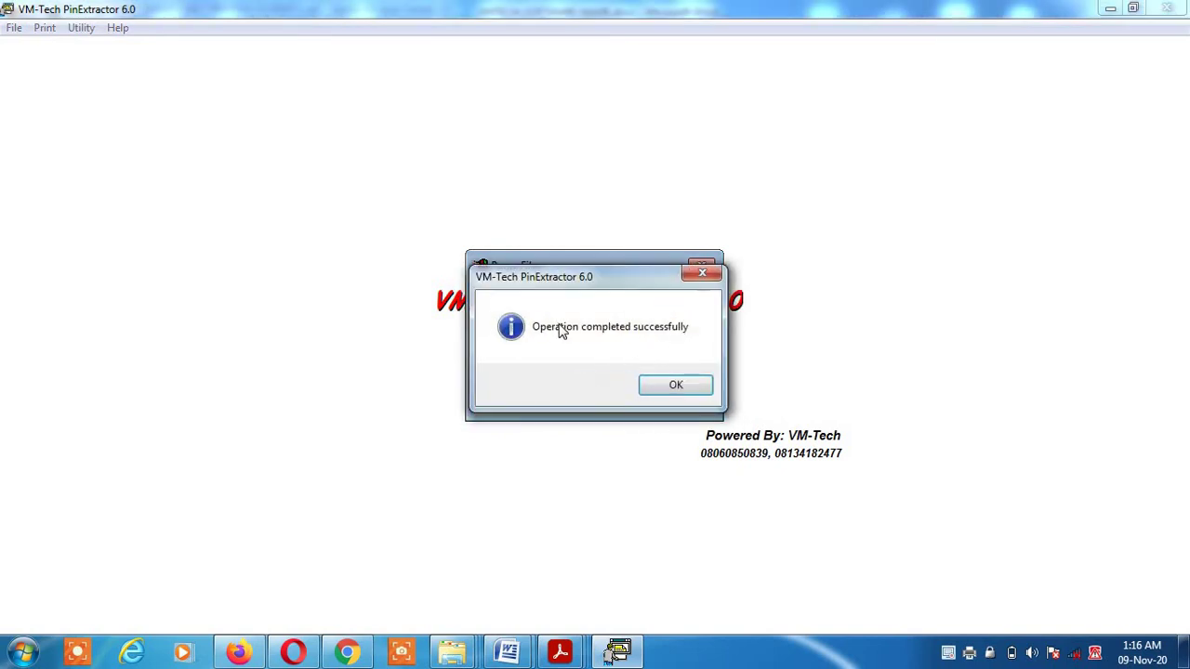
click(671, 386)
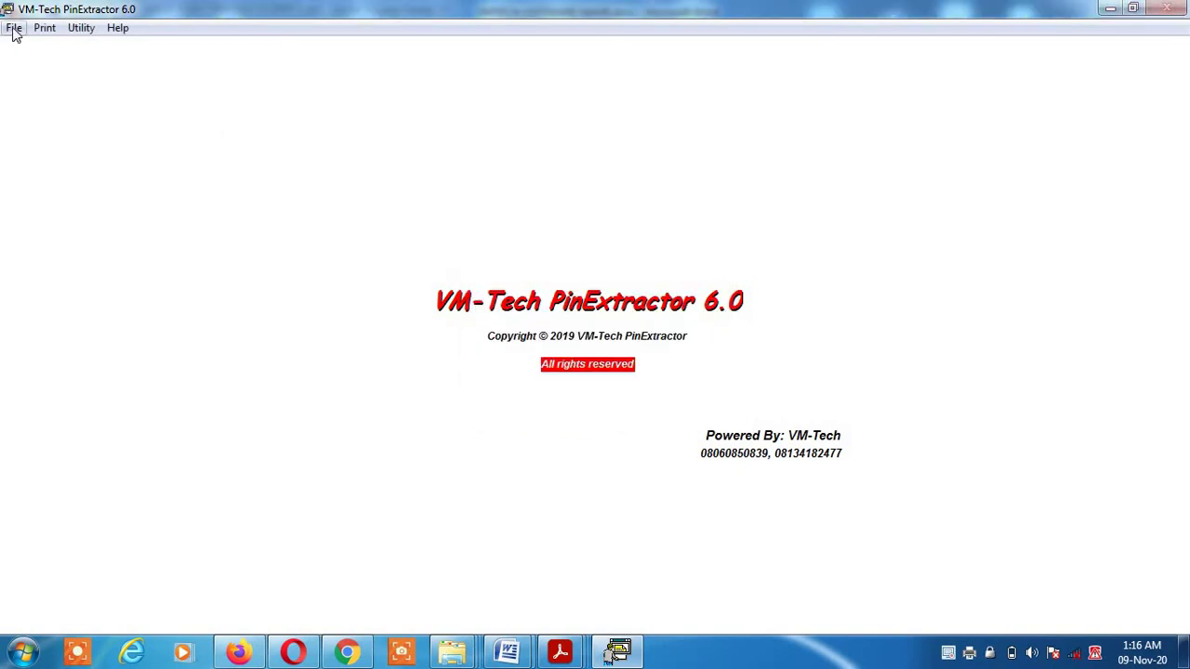
Step: Exit PinExtractor and bring the Word document VMTech-Real--Contact-.docx to the front
click(14, 32)
mouse_move(44, 74)
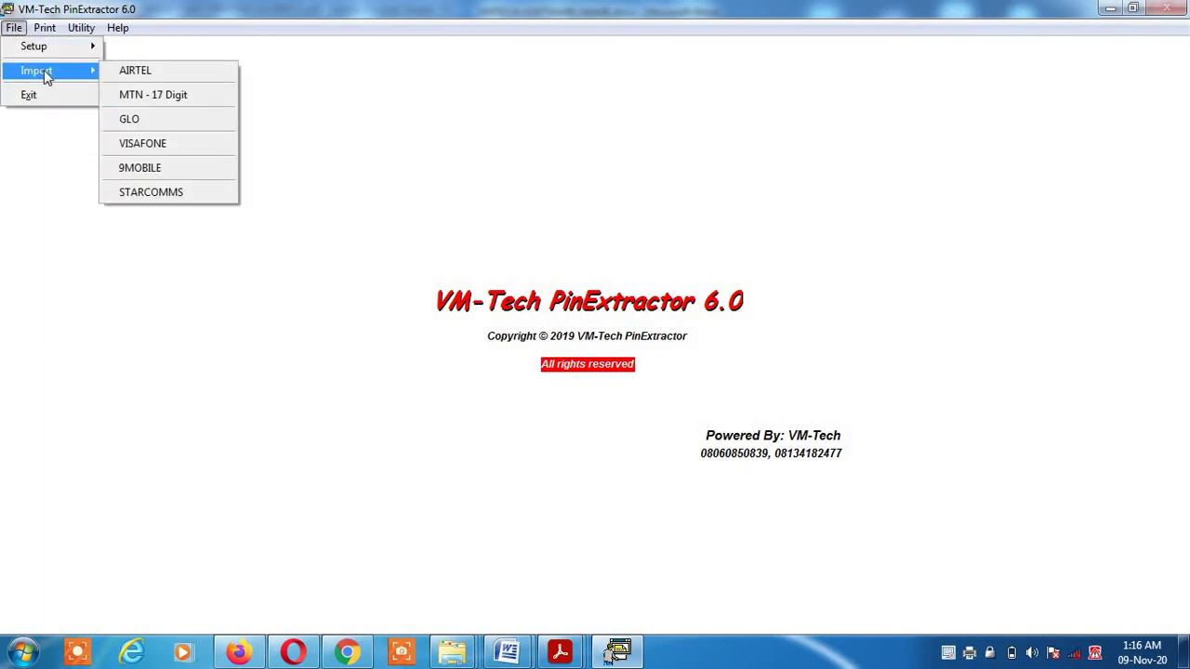
click(78, 102)
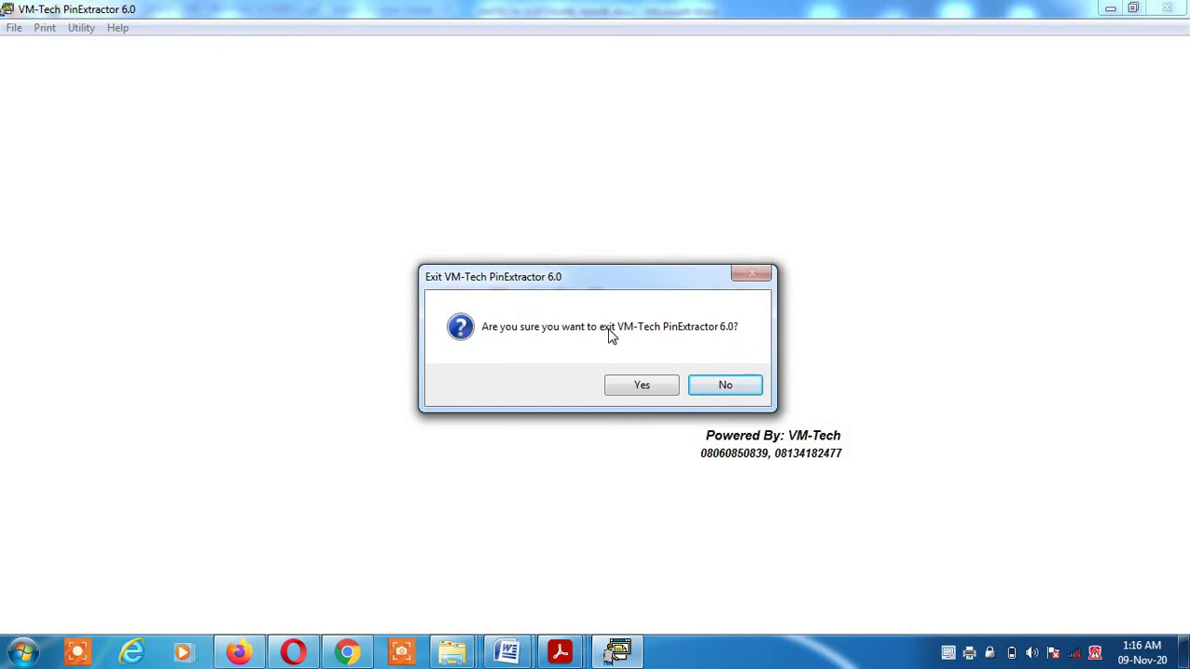
click(641, 387)
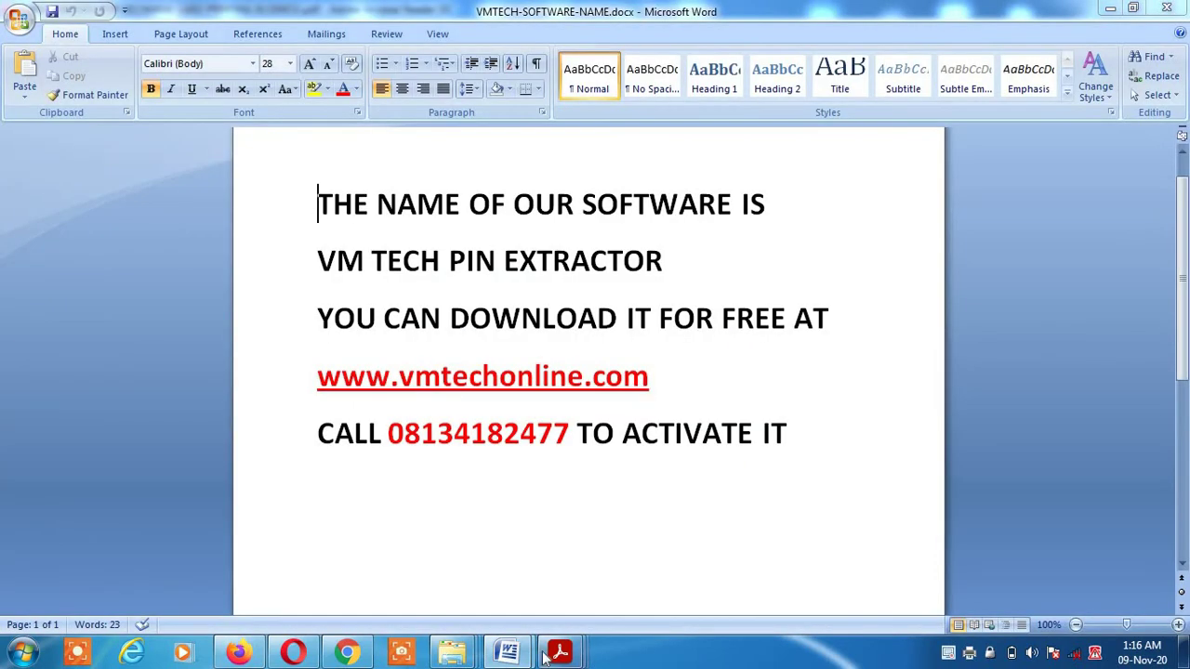
mouse_move(506, 654)
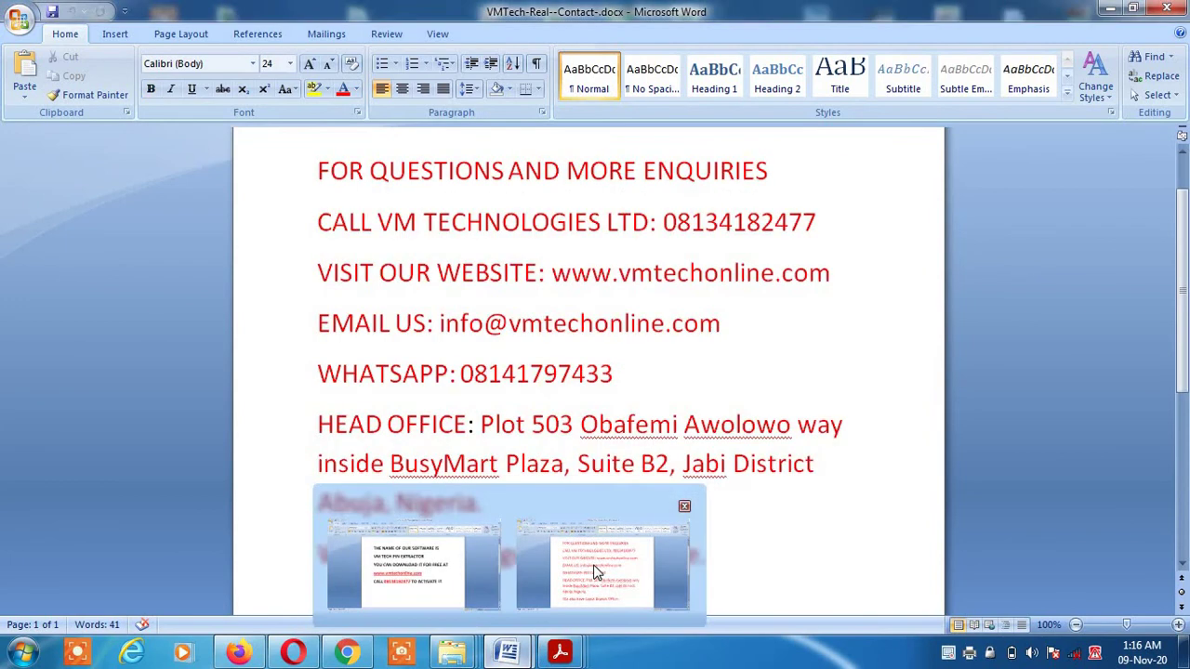
click(595, 571)
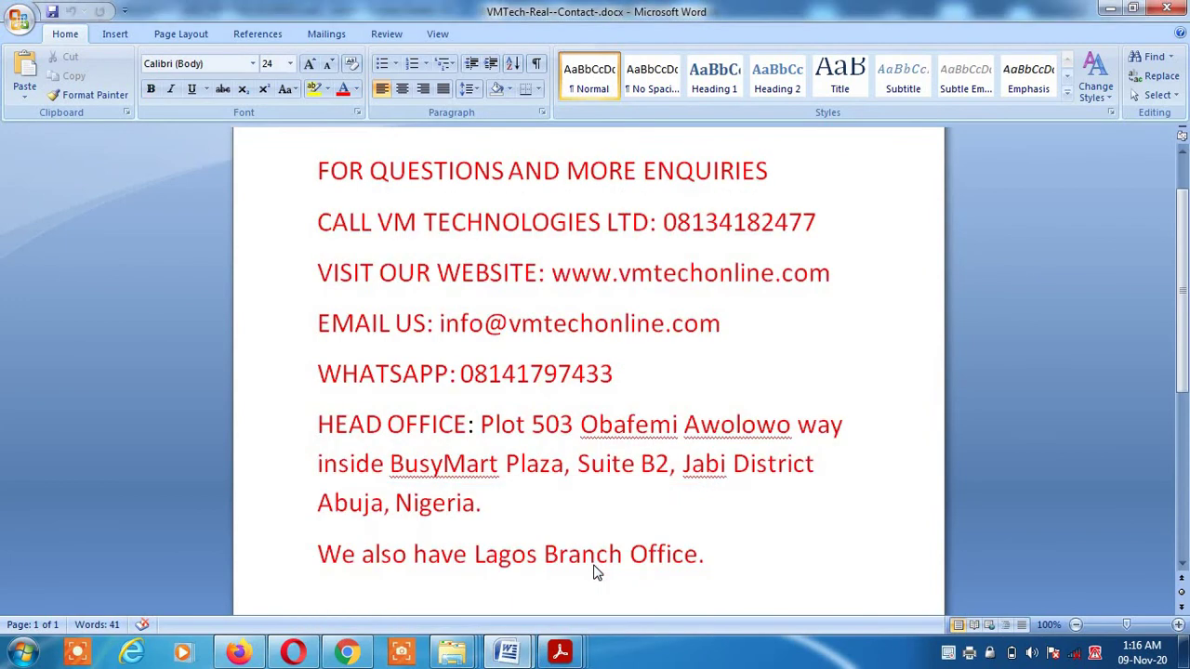